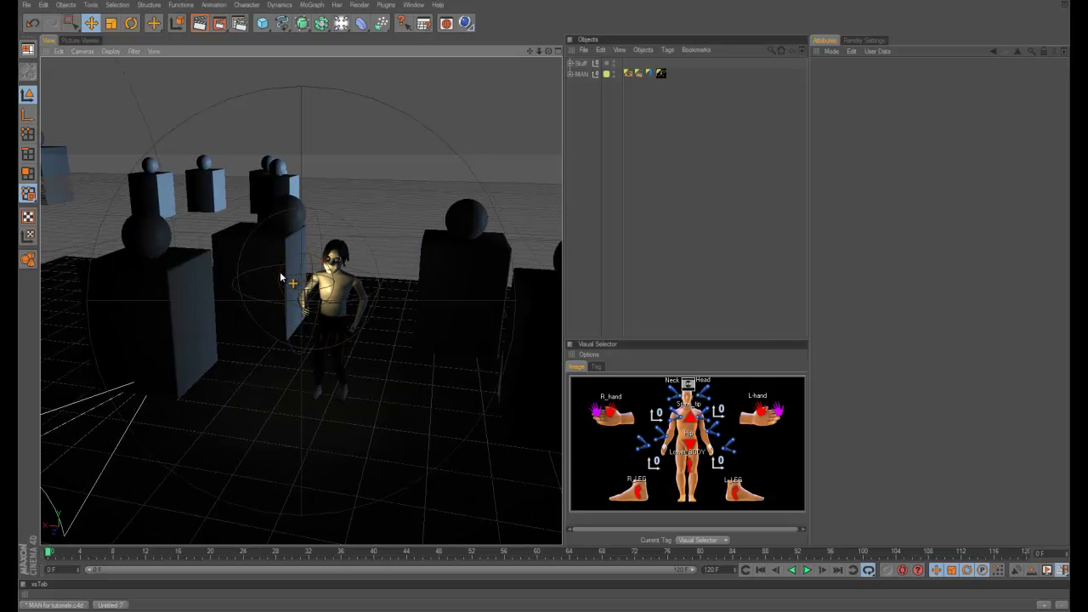
# - Load the WARM SPOT preset light into the scene and select it
pyautogui.keyDown('alt'); pyautogui.moveTo(281, 277); pyautogui.dragTo(383, 316); pyautogui.keyUp('alt')
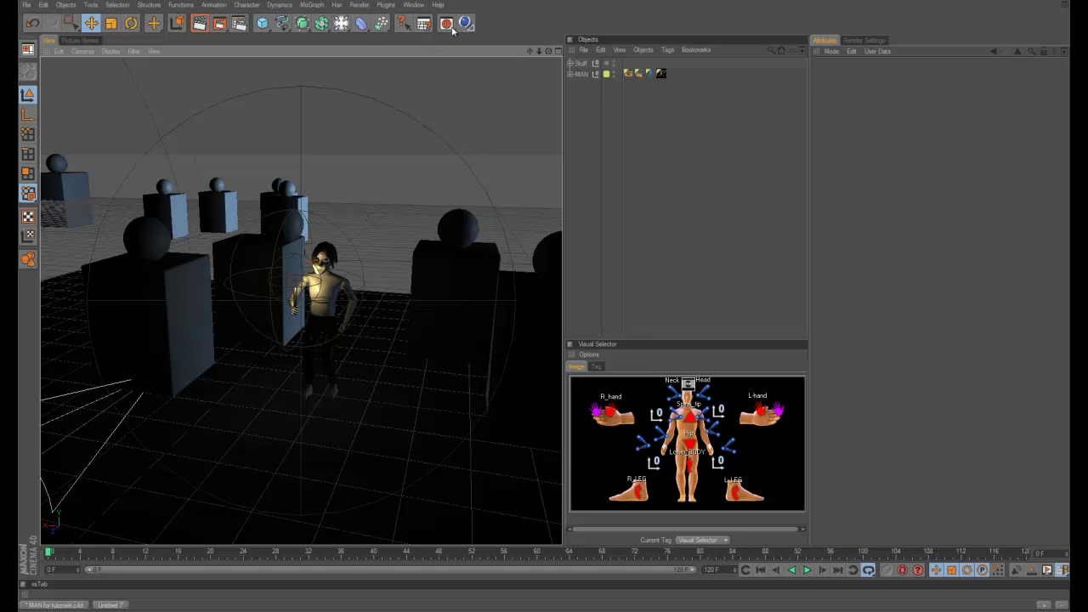
pyautogui.keyDown('alt'); pyautogui.moveTo(331, 264); pyautogui.dragTo(456, 239, button='right'); pyautogui.keyUp('alt')
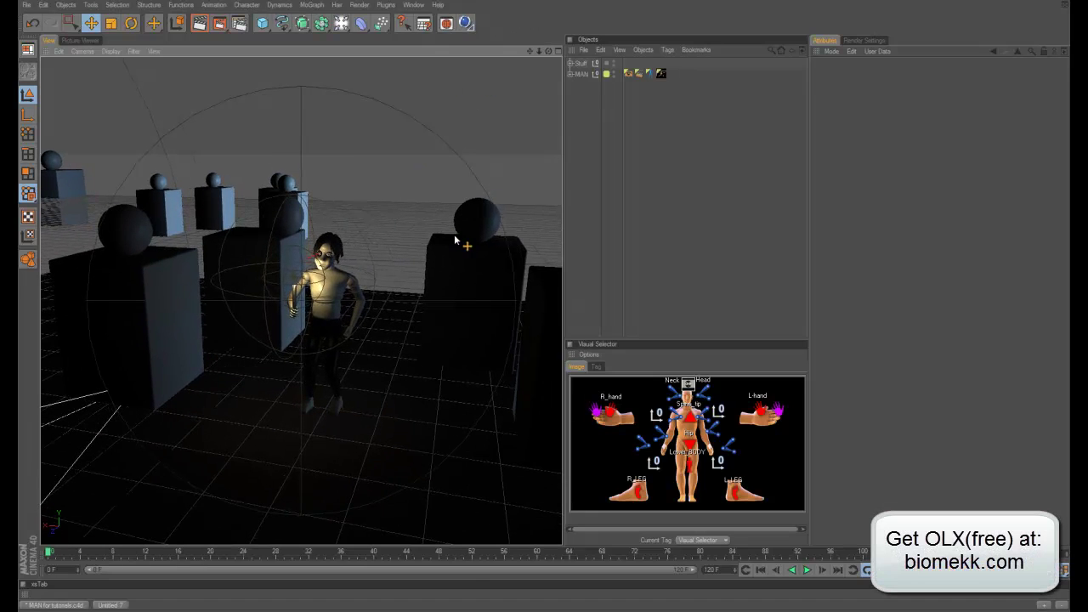
pyautogui.keyDown('alt'); pyautogui.moveTo(456, 239); pyautogui.dragTo(400, 256, button='middle'); pyautogui.keyUp('alt')
pyautogui.keyDown('alt'); pyautogui.moveTo(400, 256); pyautogui.dragTo(413, 221); pyautogui.keyUp('alt')
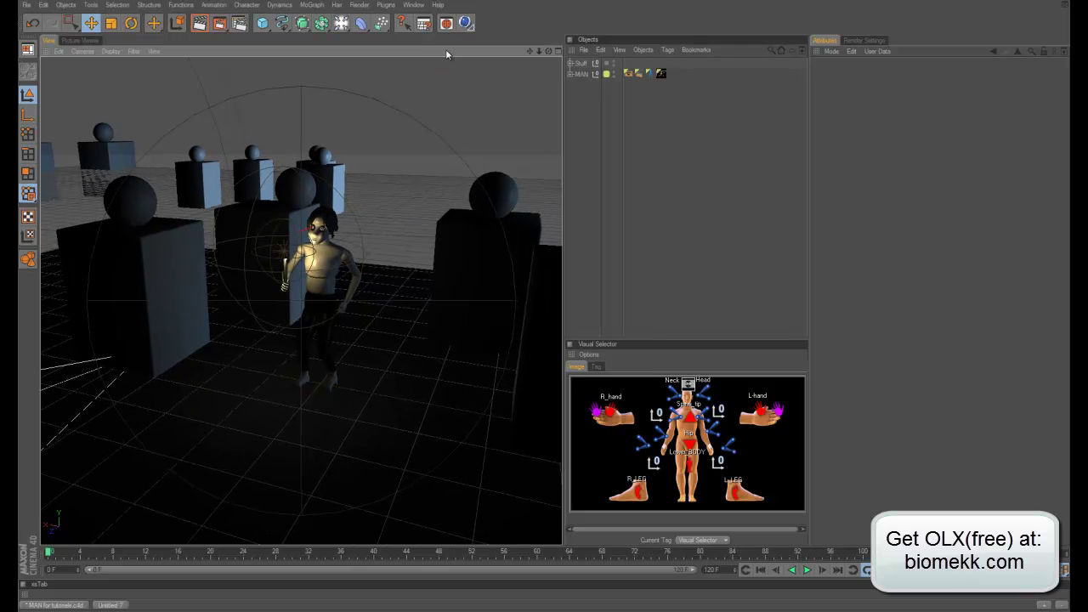
pyautogui.click(465, 23)
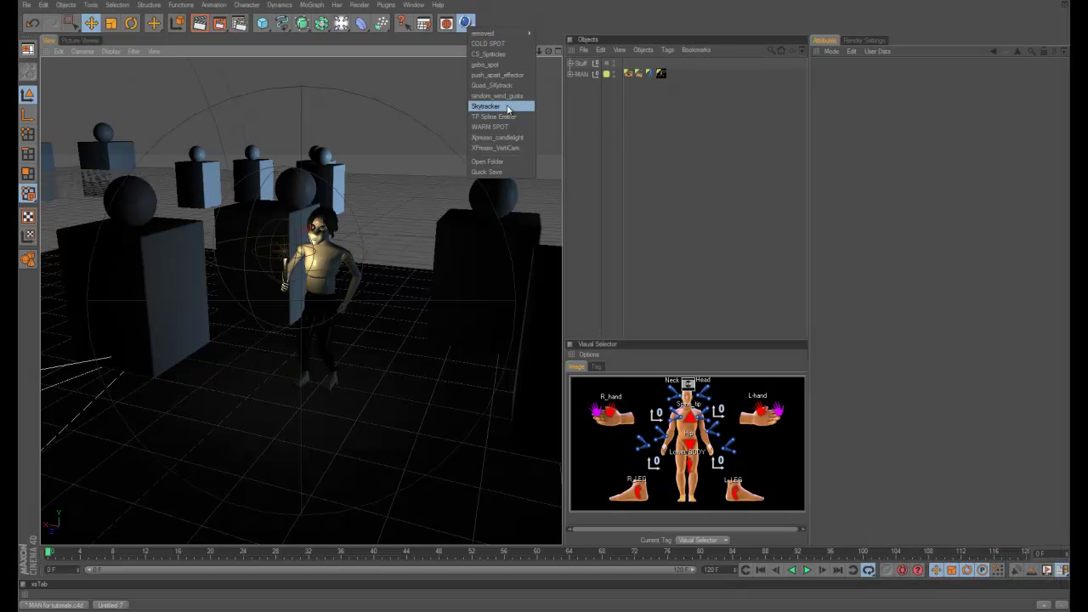
pyautogui.click(493, 127)
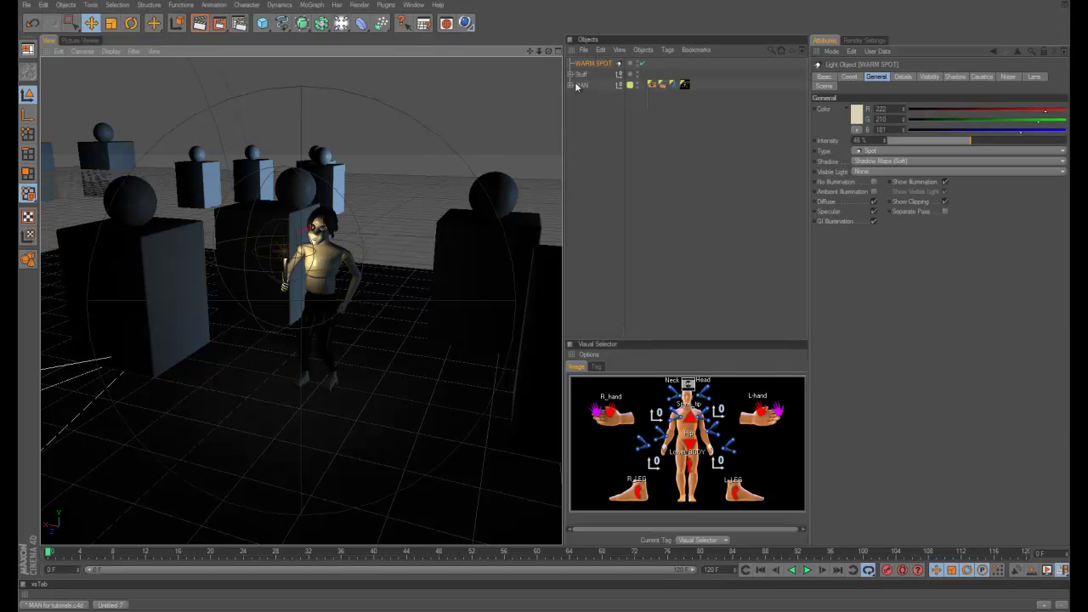
pyautogui.click(593, 65)
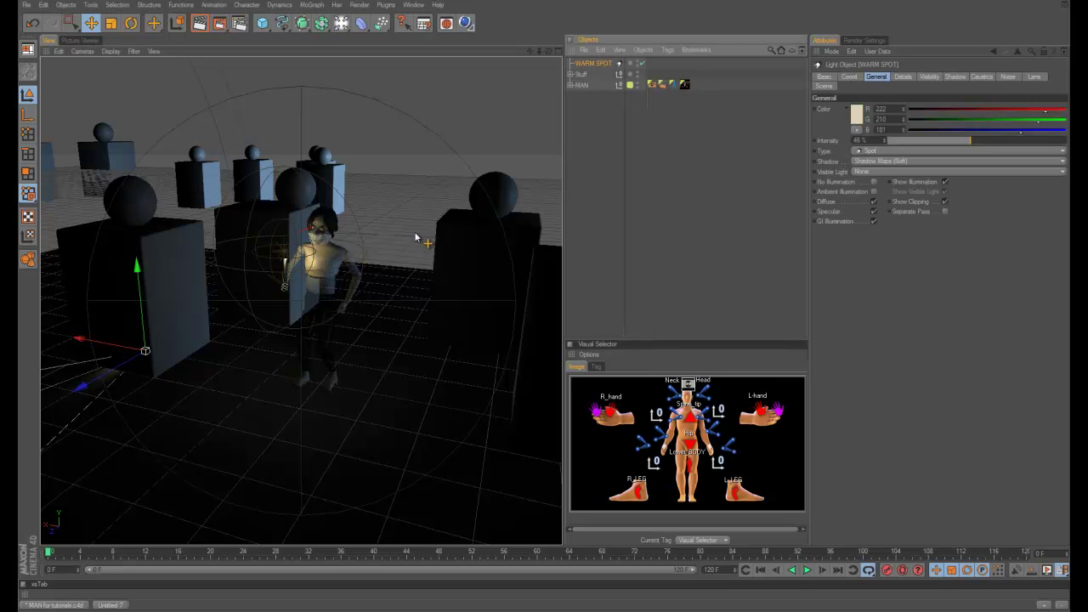
# - Look through the WARM SPOT light and aim it at the character from the front
pyautogui.press('l')
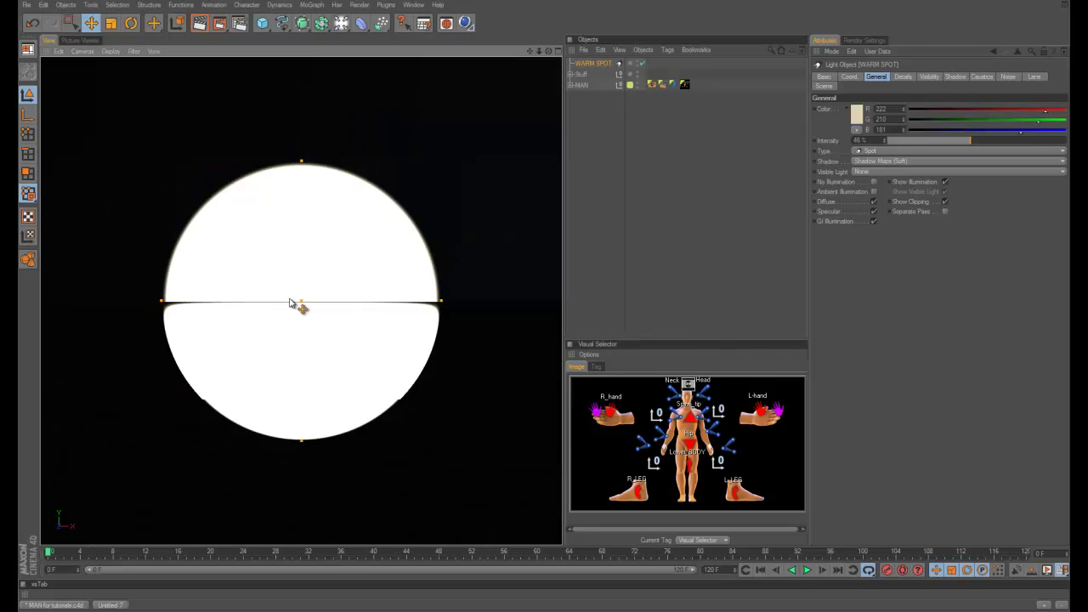
pyautogui.keyDown('alt'); pyautogui.moveTo(291, 300); pyautogui.dragTo(243, 338); pyautogui.keyUp('alt')
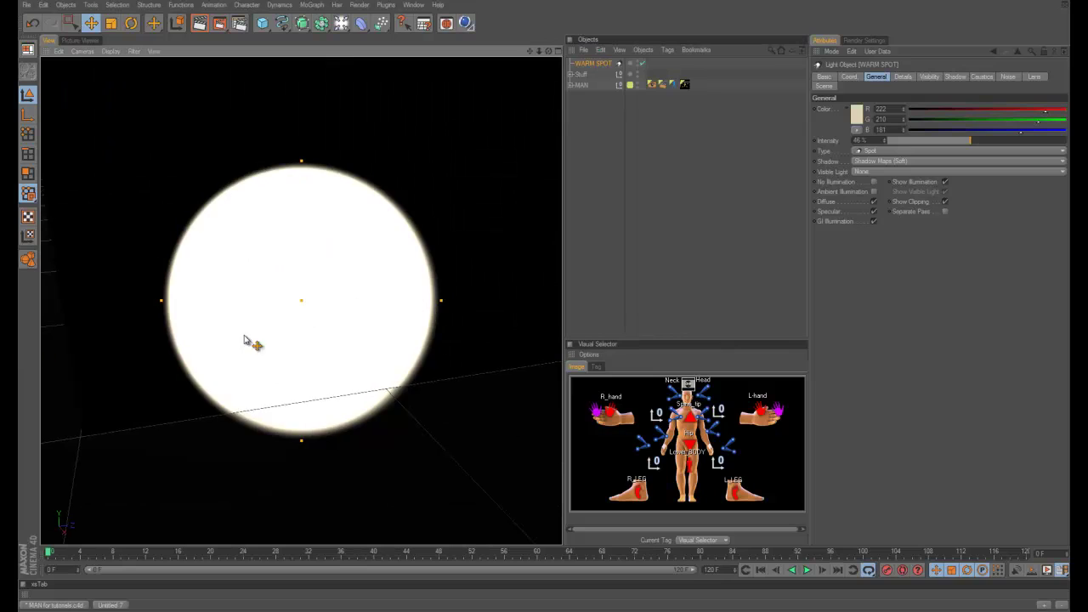
pyautogui.keyDown('alt'); pyautogui.moveTo(243, 337); pyautogui.dragTo(73, 376, button='right'); pyautogui.keyUp('alt')
pyautogui.keyDown('alt'); pyautogui.moveTo(73, 377); pyautogui.dragTo(337, 362); pyautogui.keyUp('alt')
pyautogui.keyDown('alt'); pyautogui.moveTo(337, 362); pyautogui.dragTo(66, 408, button='right'); pyautogui.keyUp('alt')
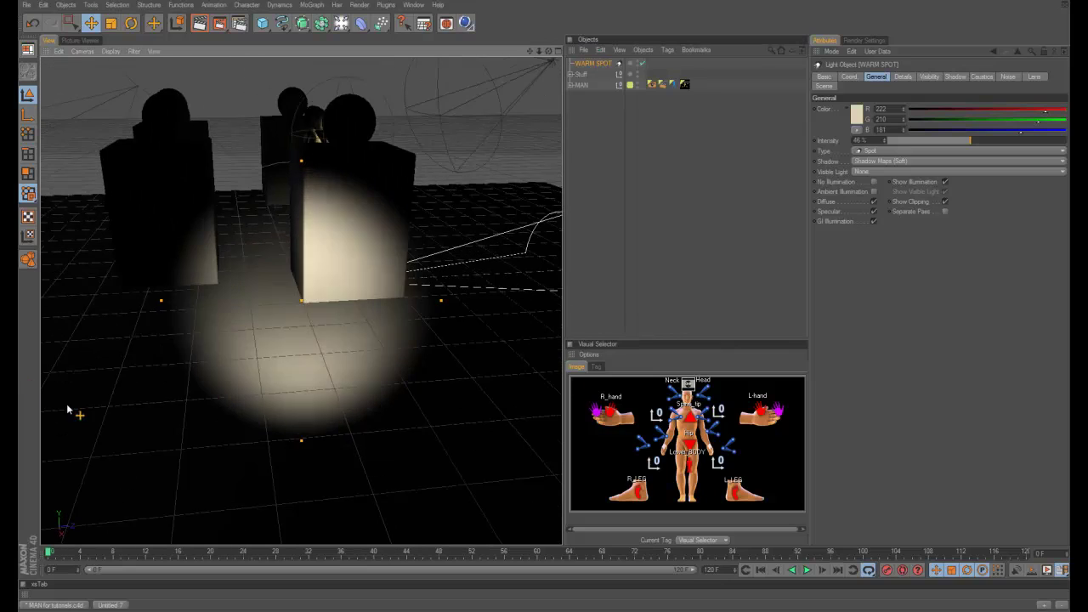
pyautogui.keyDown('alt'); pyautogui.moveTo(66, 408); pyautogui.dragTo(349, 314); pyautogui.keyUp('alt')
pyautogui.keyDown('alt'); pyautogui.moveTo(348, 315); pyautogui.dragTo(39, 408, button='right'); pyautogui.keyUp('alt')
pyautogui.keyDown('alt'); pyautogui.moveTo(40, 408); pyautogui.dragTo(391, 349); pyautogui.keyUp('alt')
pyautogui.keyDown('alt'); pyautogui.moveTo(367, 289); pyautogui.dragTo(368, 330); pyautogui.keyUp('alt')
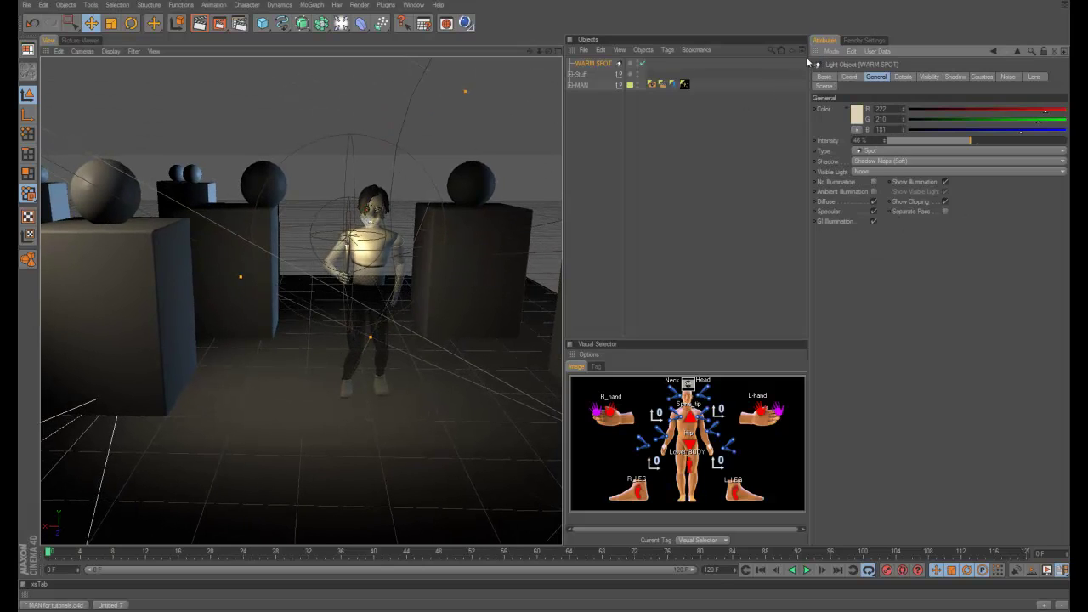
# - Render the viewport with the character lit by the warm spot, and delete the WARM SPOT light
pyautogui.click(584, 49)
pyautogui.click(588, 55)
pyautogui.keyDown('alt'); pyautogui.moveTo(481, 223); pyautogui.dragTo(236, 142); pyautogui.keyUp('alt')
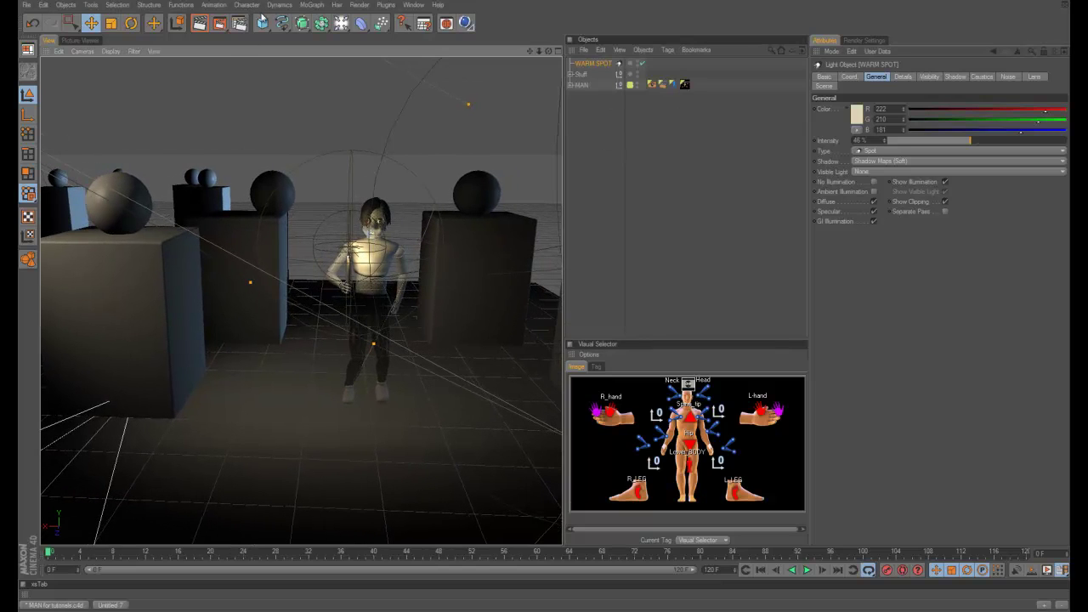
pyautogui.hotkey('ctrl', 'r')
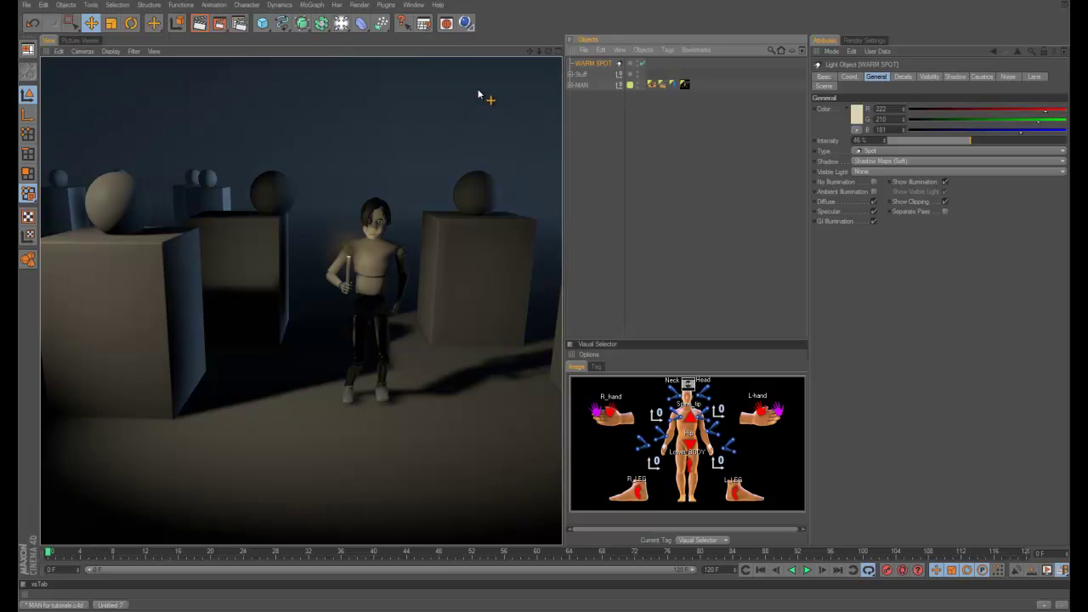
pyautogui.press('Delete')
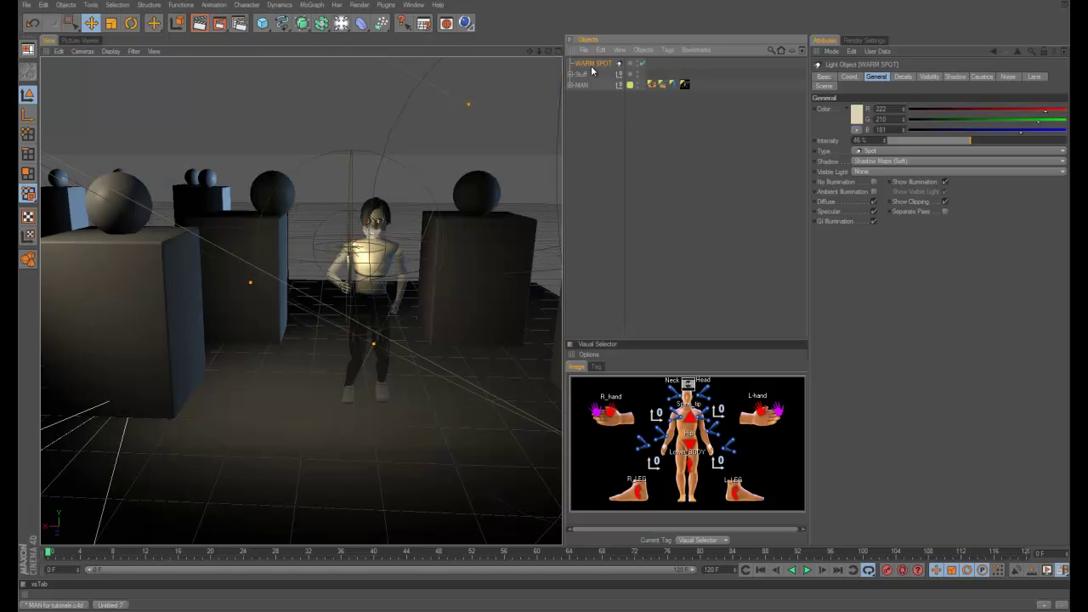
# - Switch to the CINEMA 4D R11.5 folder in Windows Explorer, examine the preset files in its CsTools folder and close the window
pyautogui.click(465, 24)
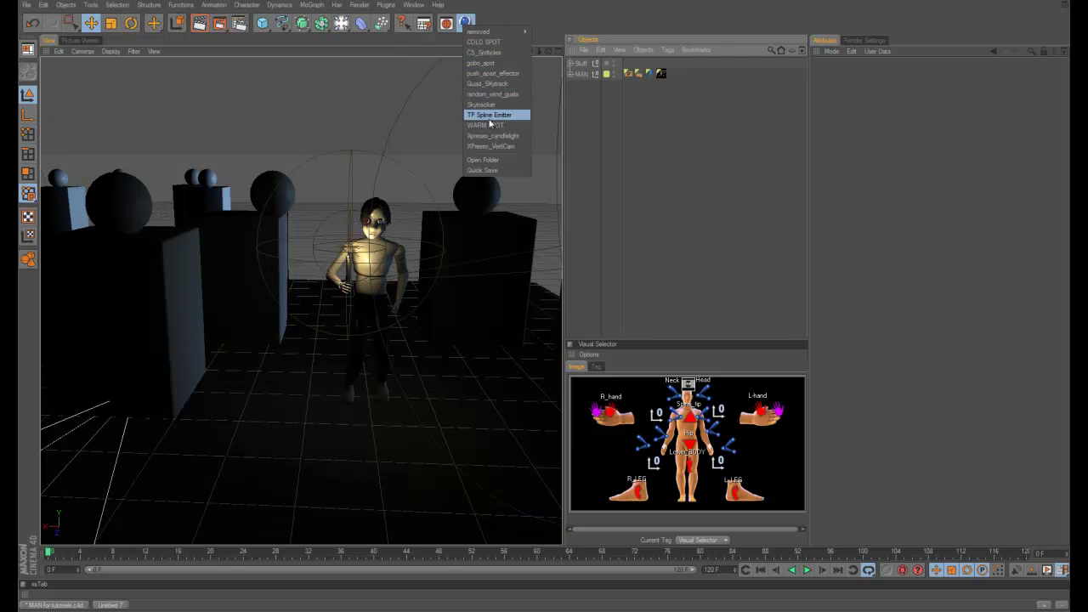
pyautogui.click(592, 120)
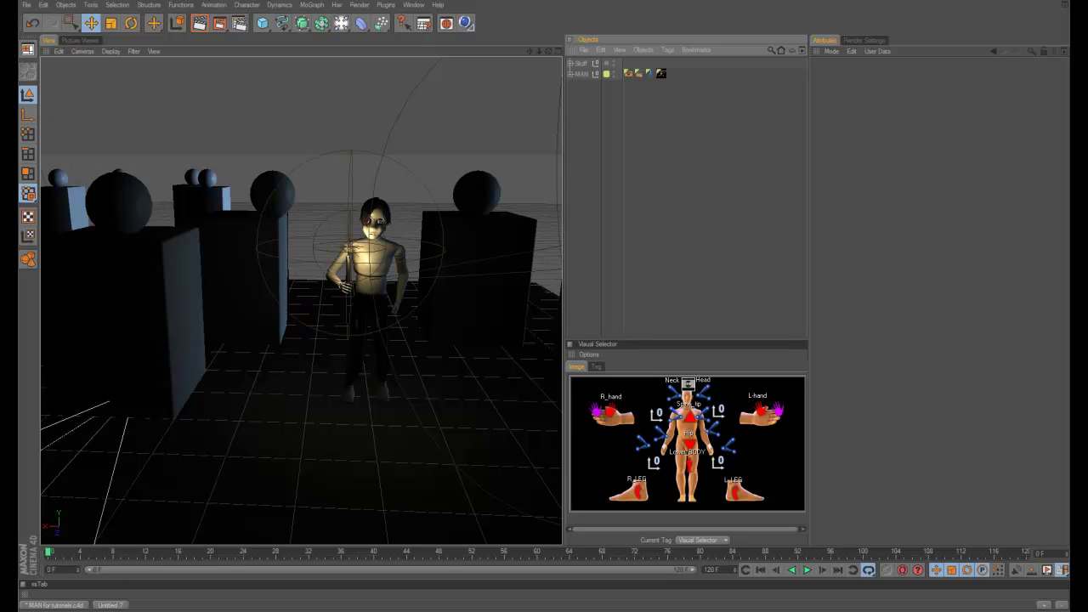
pyautogui.hotkey('alt', 'Tab')
pyautogui.moveTo(685, 153); pyautogui.dragTo(617, 157)
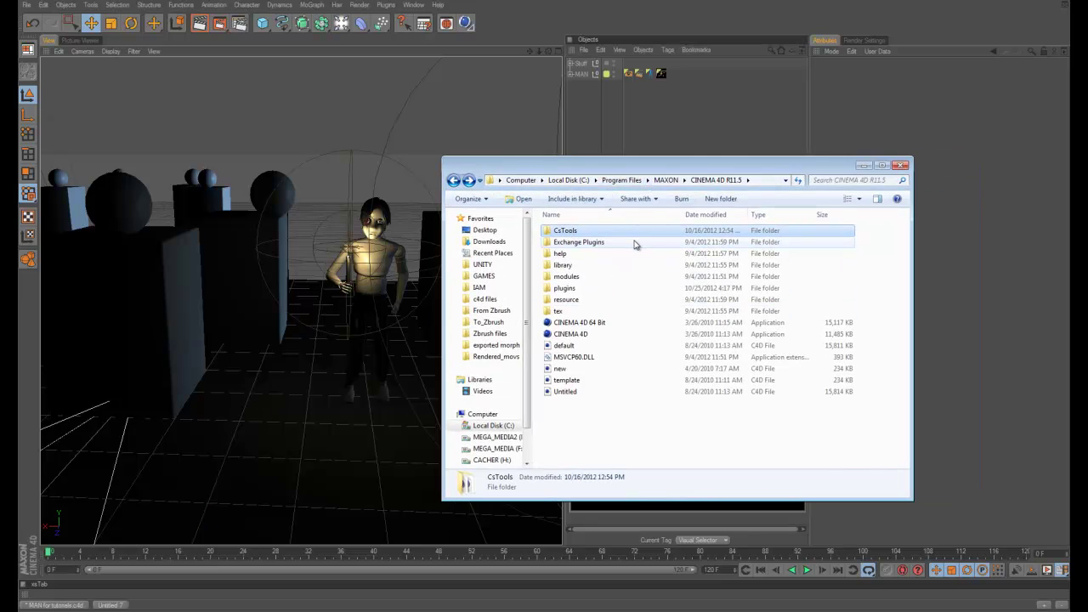
pyautogui.moveTo(614, 168); pyautogui.dragTo(658, 172)
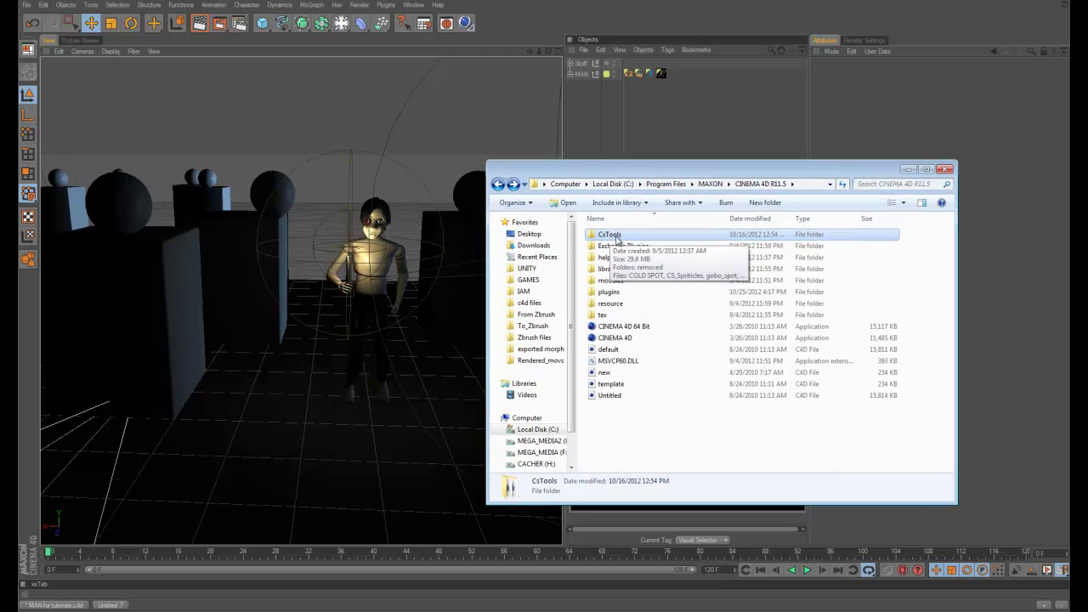
pyautogui.doubleClick(617, 238)
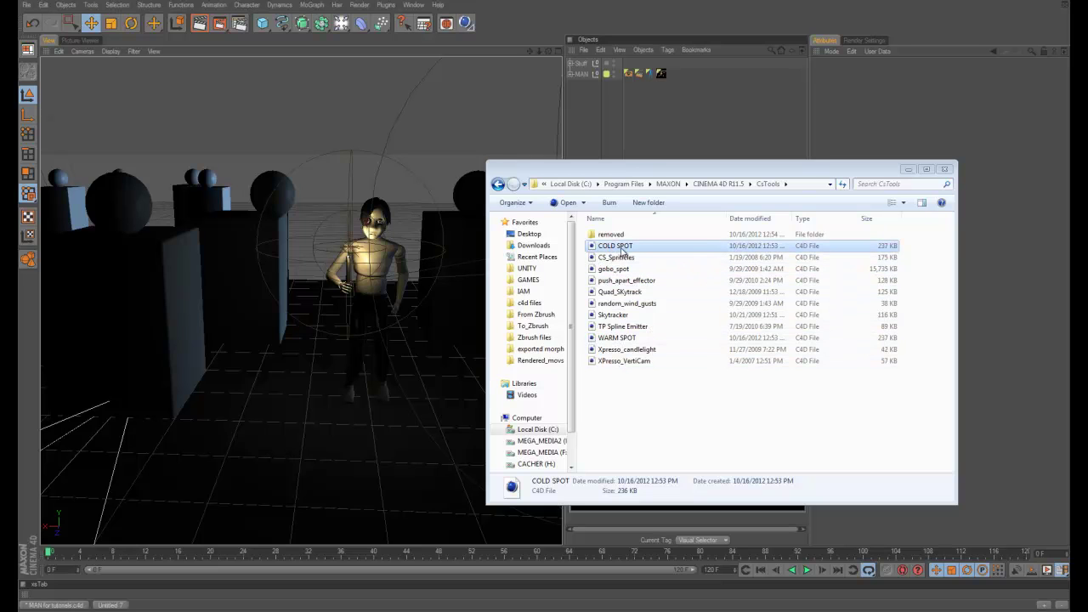
pyautogui.click(944, 168)
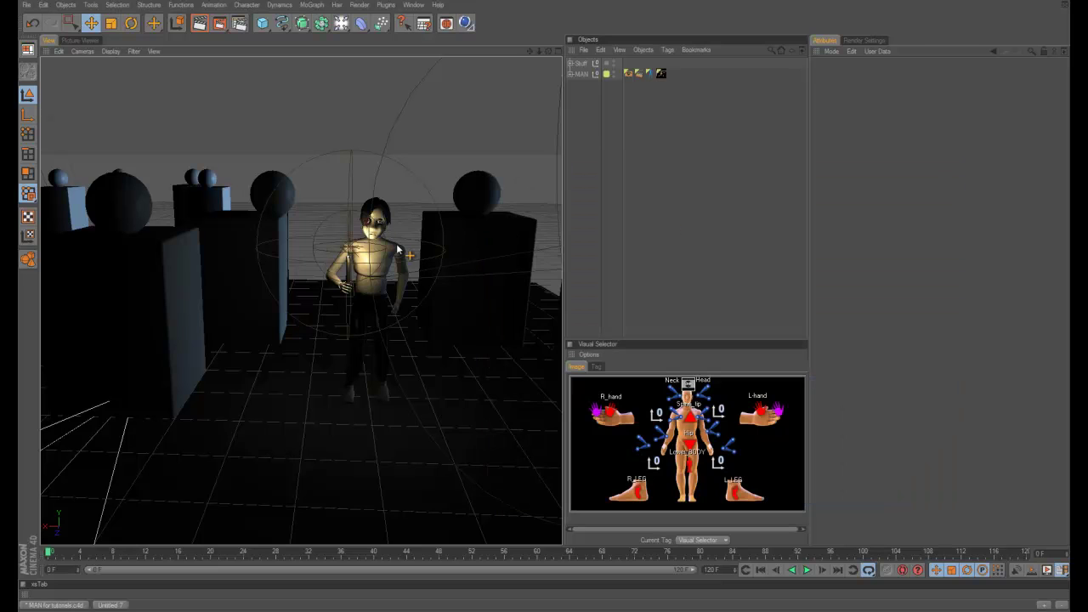
# - Load the Xpresso_candlelight preset into the scene and select the candlelight object
pyautogui.keyDown('alt'); pyautogui.moveTo(397, 249); pyautogui.dragTo(375, 277); pyautogui.keyUp('alt')
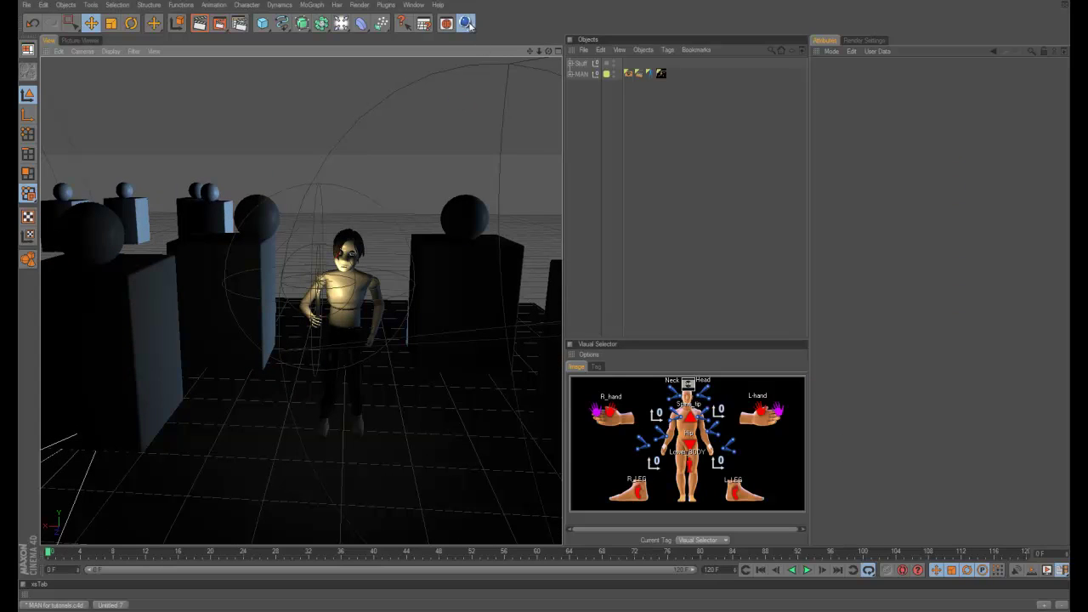
pyautogui.click(468, 23)
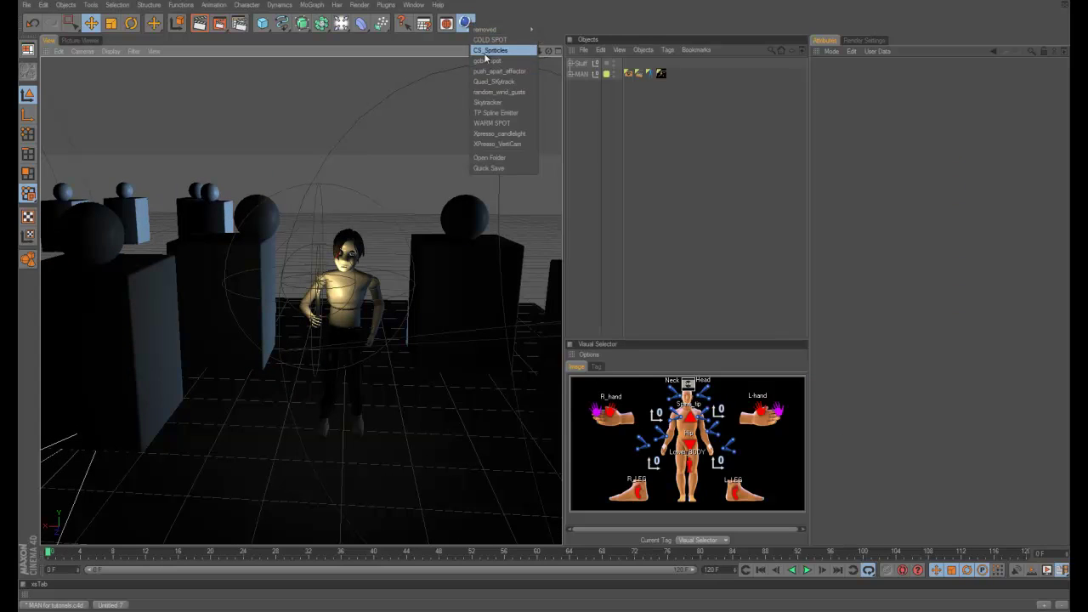
pyautogui.click(501, 133)
pyautogui.keyDown('alt'); pyautogui.moveTo(387, 257); pyautogui.dragTo(407, 241); pyautogui.keyUp('alt')
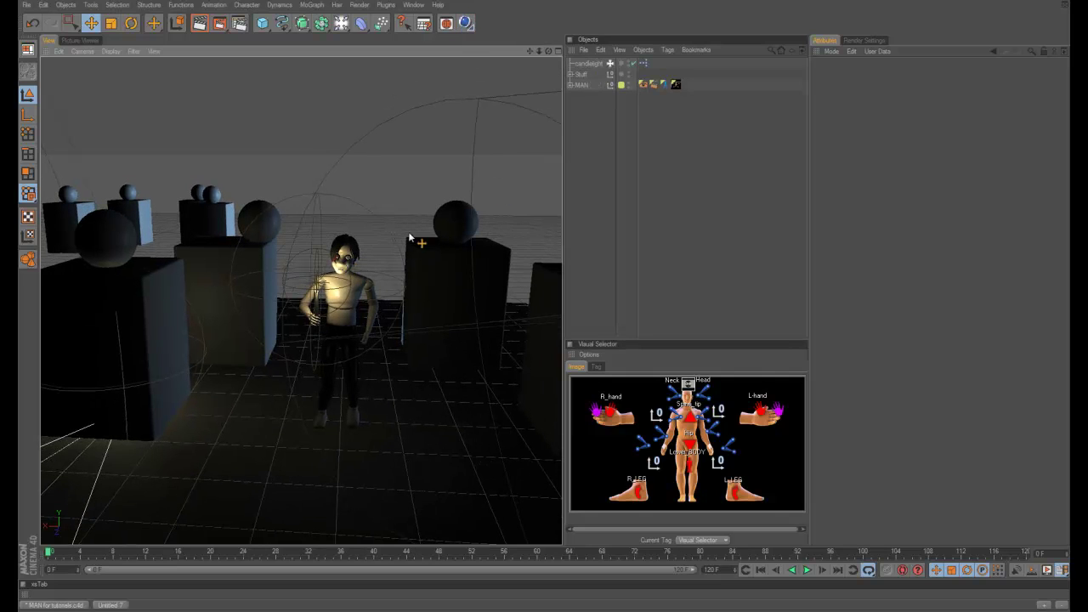
pyautogui.click(595, 64)
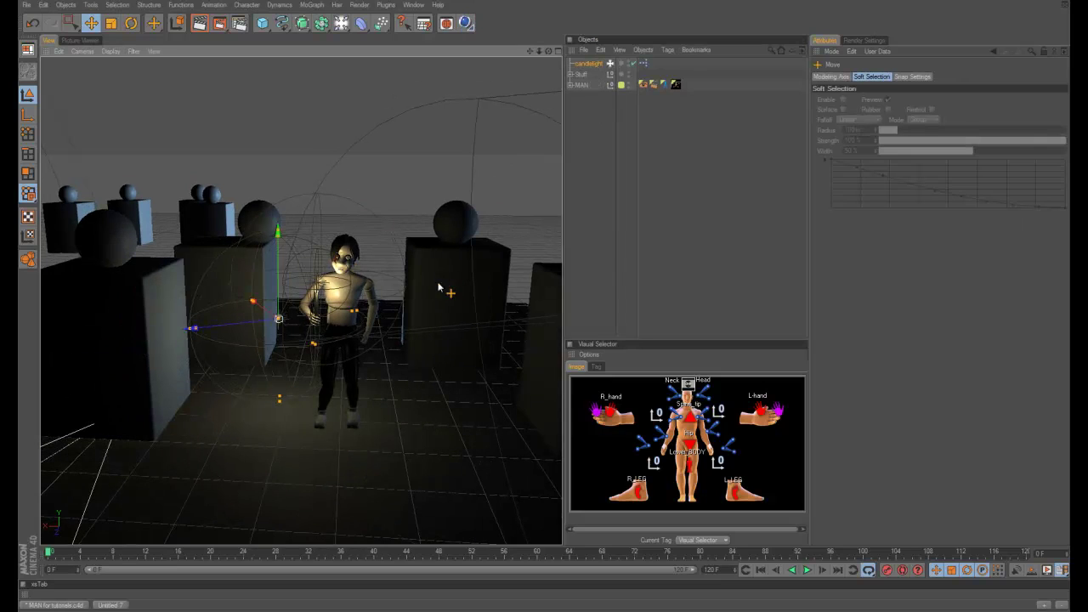
# - Play the animation to preview the candlelight's flicker, and delete the candlelight object
pyautogui.click(808, 570)
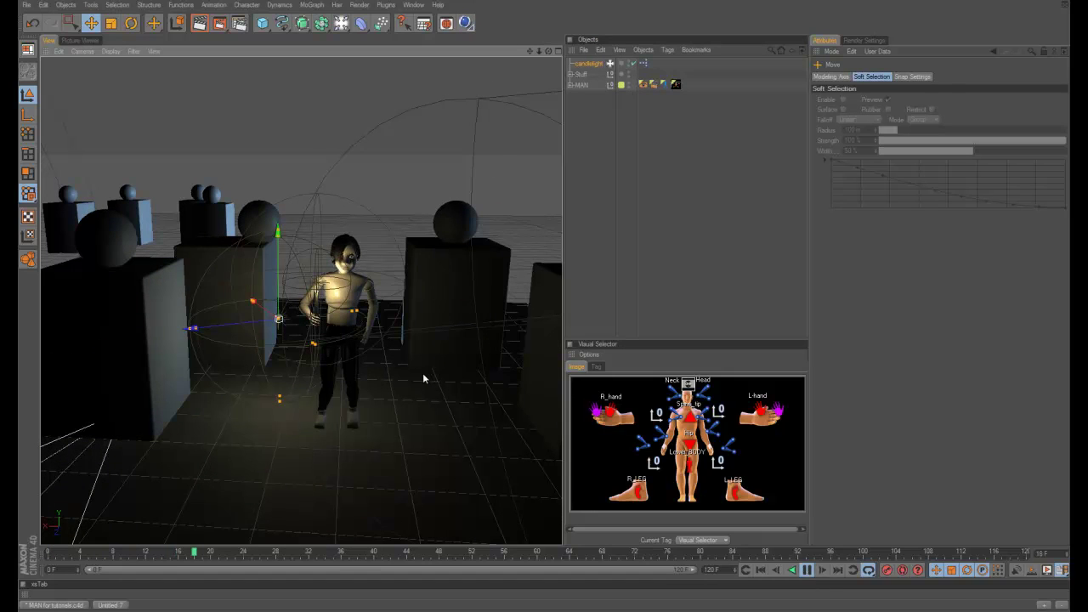
pyautogui.click(811, 570)
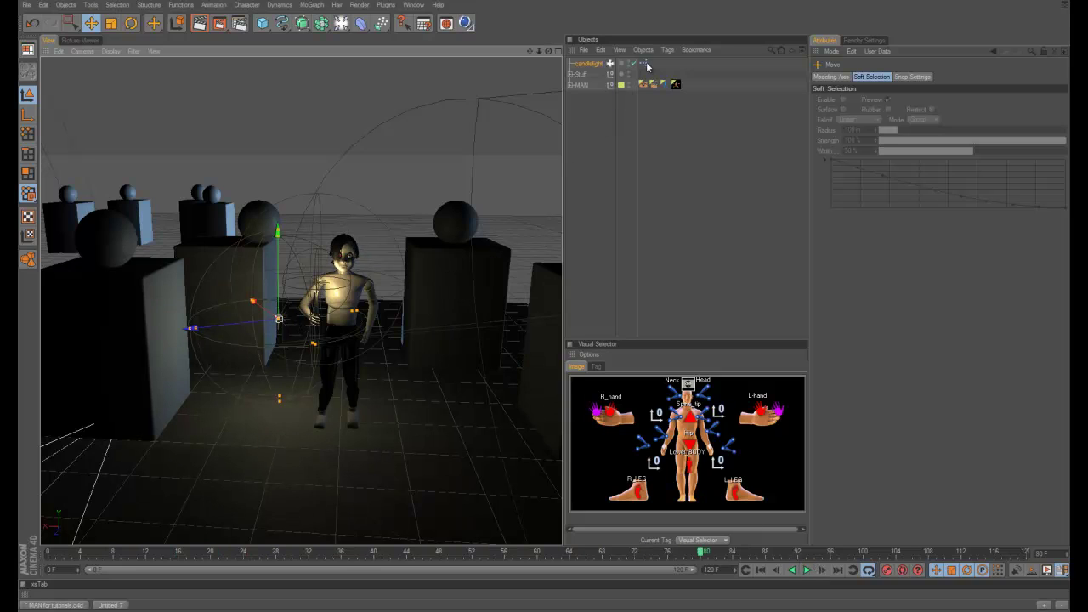
pyautogui.click(583, 66)
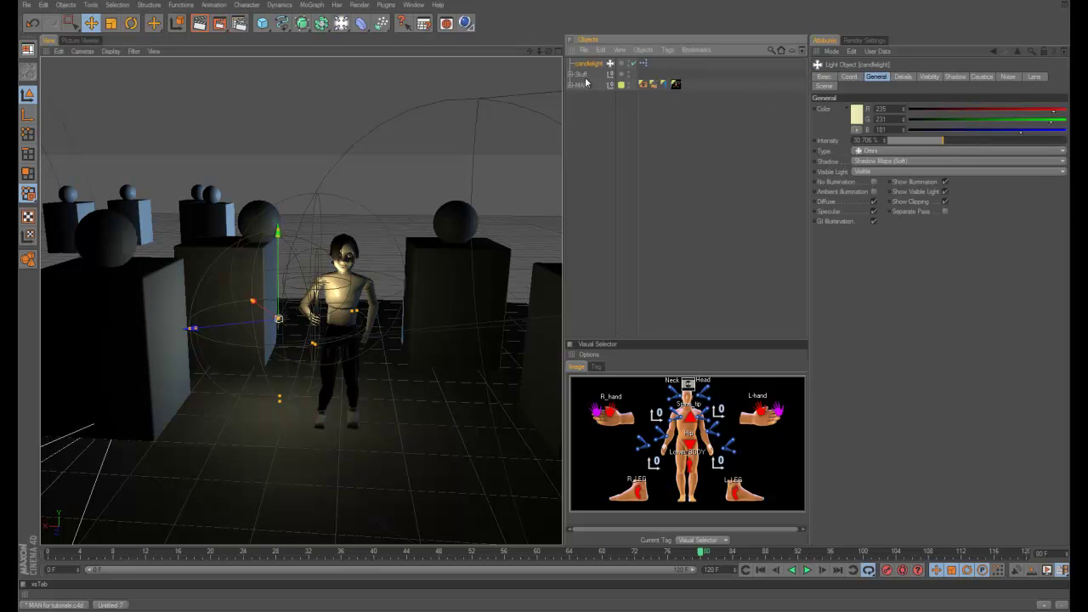
pyautogui.press('Delete')
# - Load the Quad_SKytrack preset with its four Skytracker lights into the scene
pyautogui.click(466, 24)
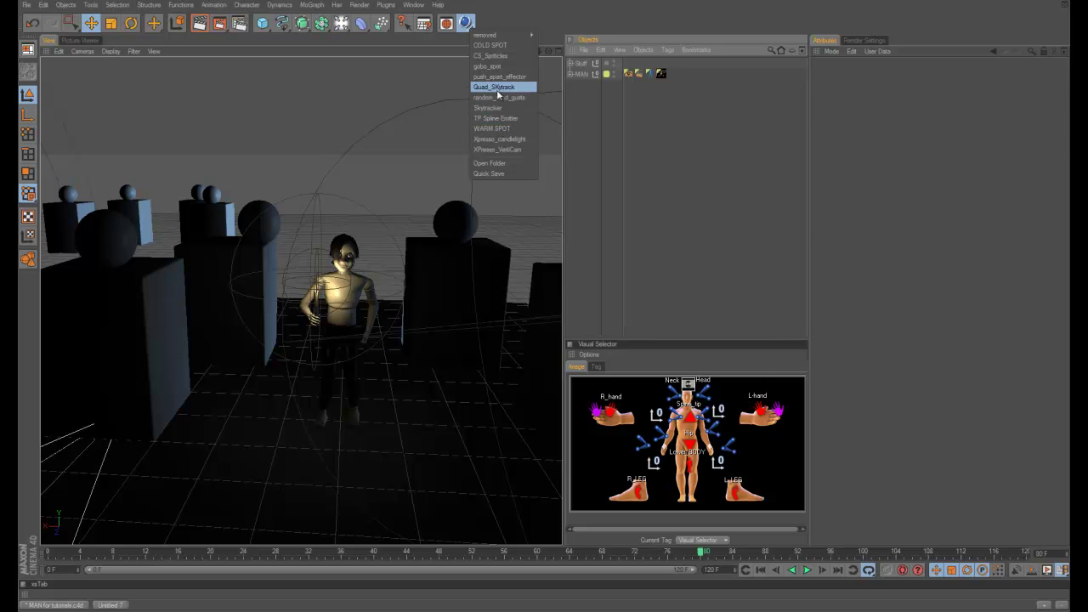
pyautogui.click(494, 87)
pyautogui.keyDown('alt'); pyautogui.moveTo(398, 232); pyautogui.dragTo(519, 174); pyautogui.keyUp('alt')
pyautogui.scroll(-6, 317, 238)
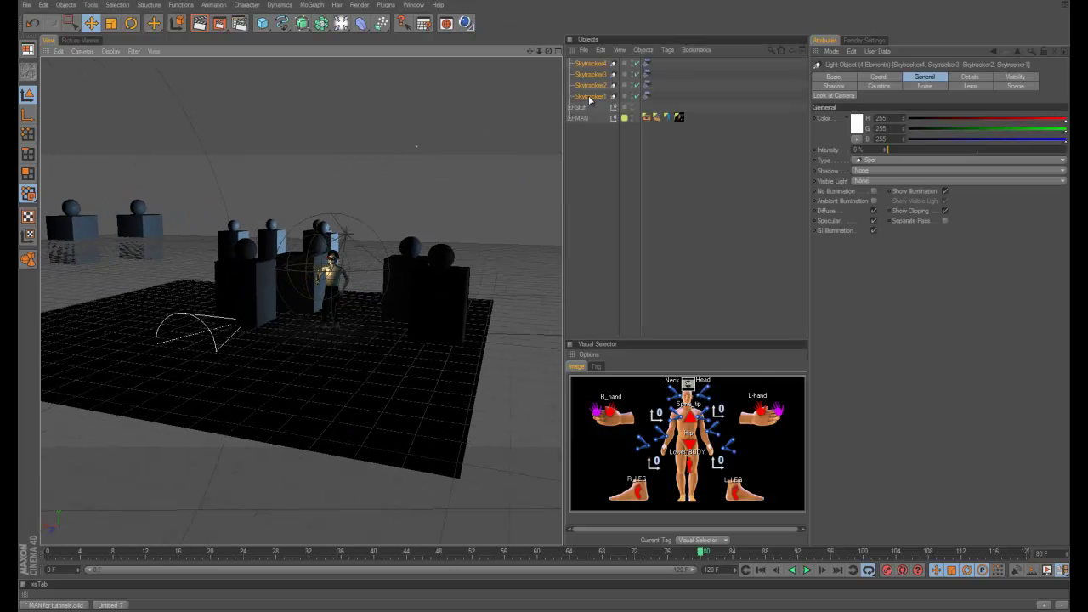
# - Frame the Skytracker4 light in the viewport, and frame the MAN character
pyautogui.click(589, 100)
pyautogui.click(590, 87)
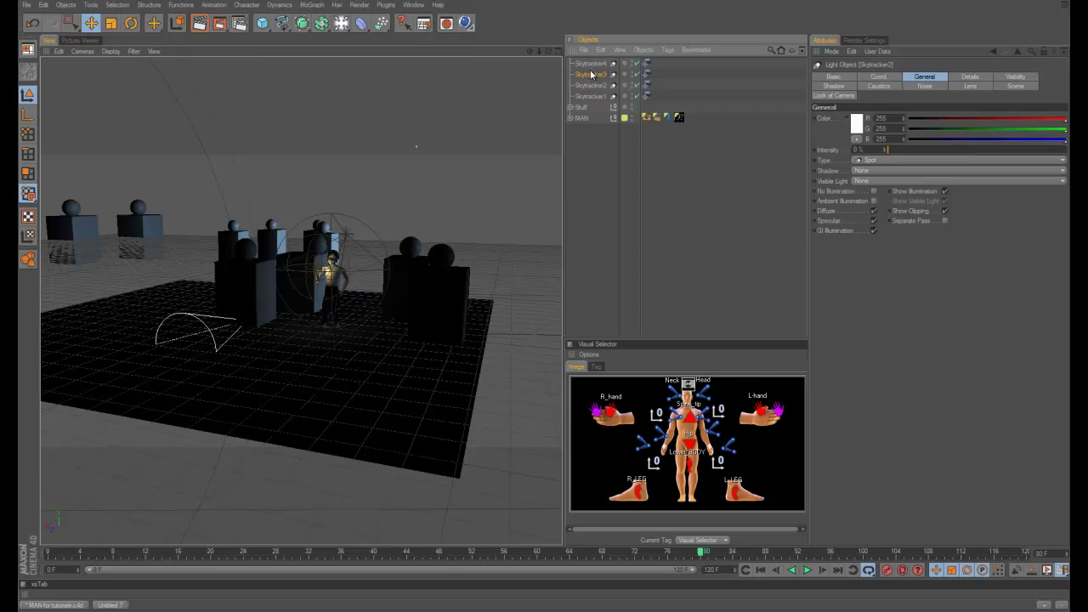
pyautogui.press('s')
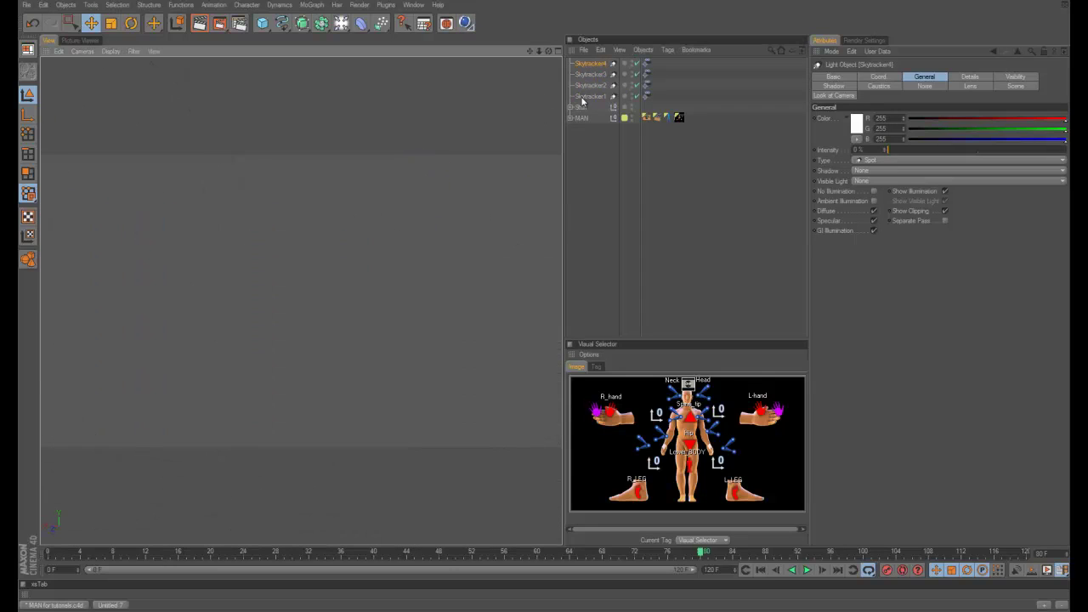
pyautogui.click(581, 108)
pyautogui.click(582, 118)
pyautogui.press('s')
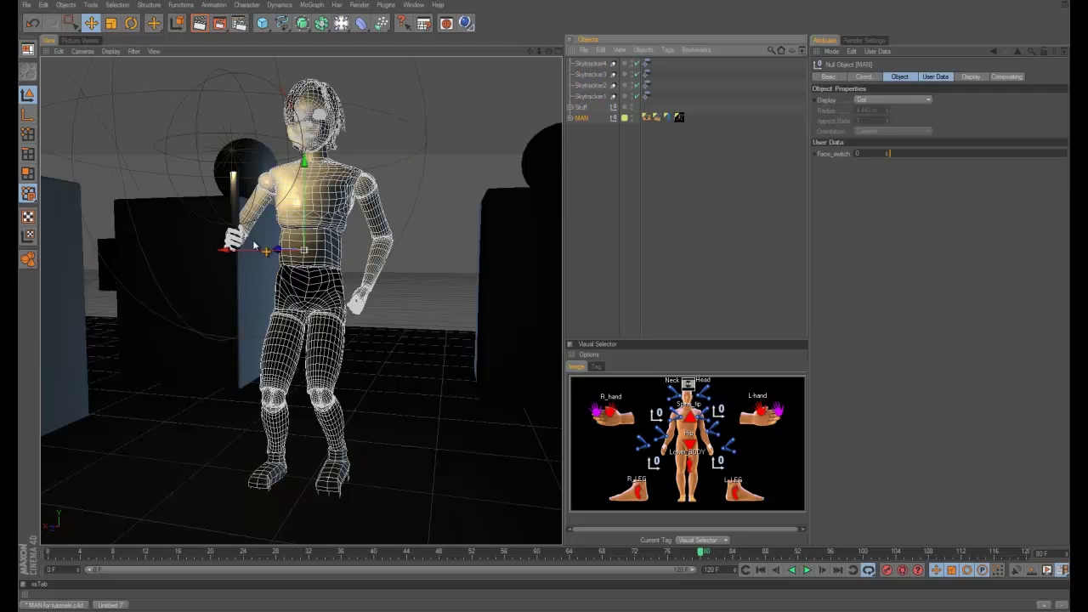
# - Examine the Skytracker lights around the scene, focusing on Skytracker2, and reframe the MAN character from behind
pyautogui.keyDown('alt'); pyautogui.moveTo(252, 240); pyautogui.dragTo(191, 204); pyautogui.keyUp('alt')
pyautogui.keyDown('alt'); pyautogui.moveTo(161, 106); pyautogui.dragTo(214, 235, button='middle'); pyautogui.keyUp('alt')
pyautogui.keyDown('alt'); pyautogui.moveTo(213, 235); pyautogui.dragTo(346, 191); pyautogui.keyUp('alt')
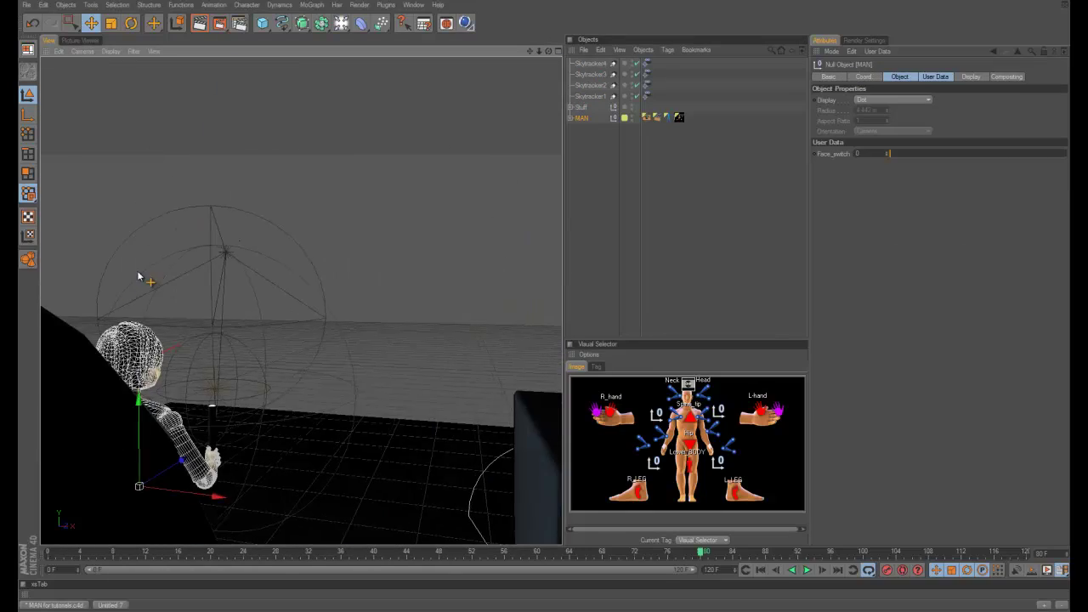
pyautogui.keyDown('alt'); pyautogui.moveTo(138, 277); pyautogui.dragTo(270, 205); pyautogui.keyUp('alt')
pyautogui.click(384, 171)
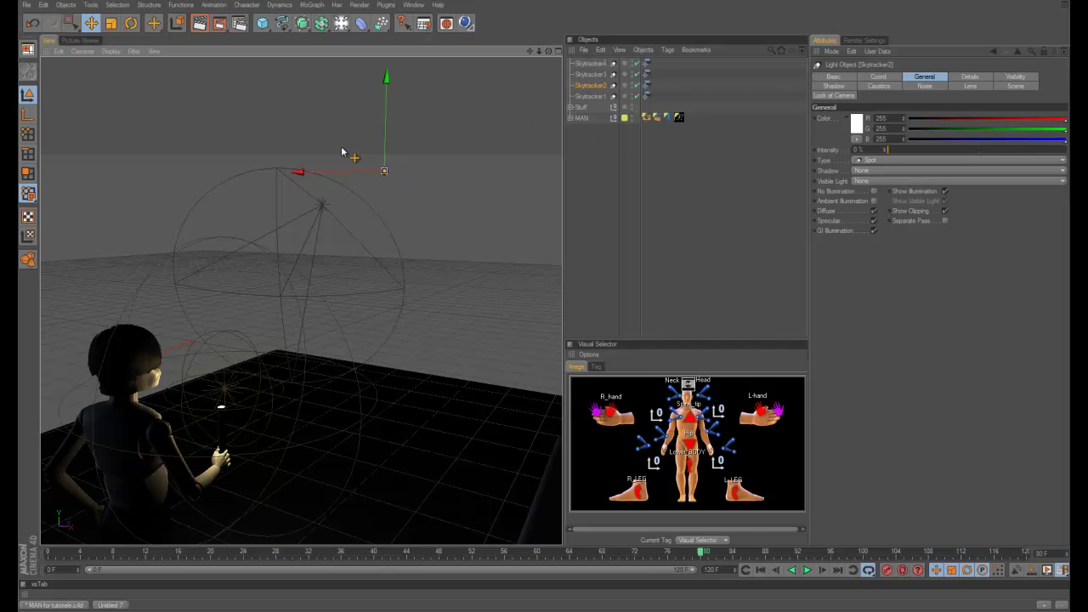
pyautogui.moveTo(405, 193)
pyautogui.keyDown('alt'); pyautogui.mouseDown(button='middle')
pyautogui.moveTo(422, 184)
pyautogui.moveTo(393, 208)
pyautogui.mouseUp(button='middle'); pyautogui.keyUp('alt')
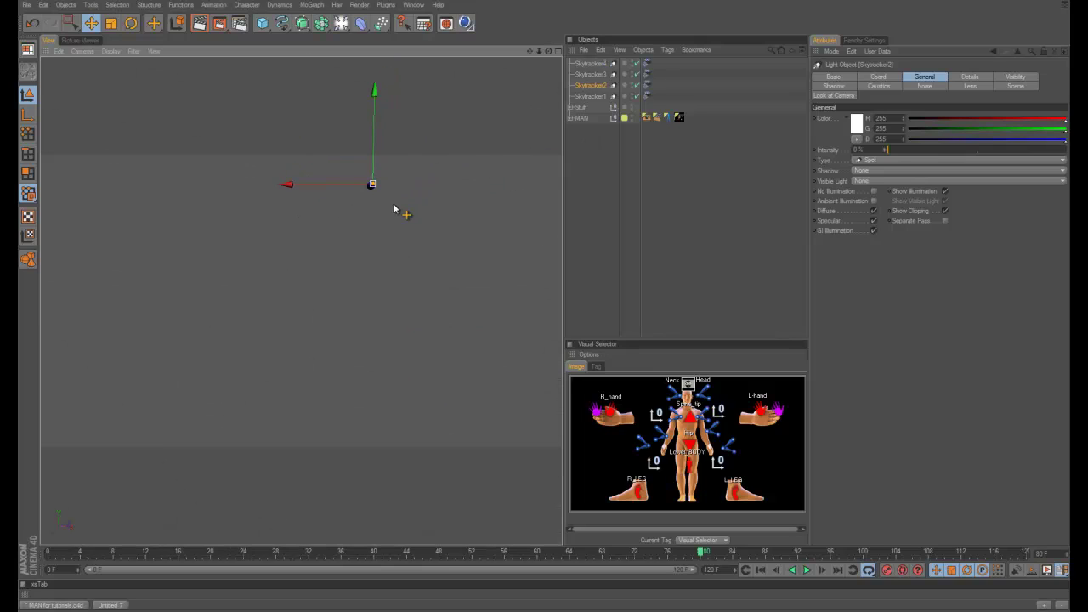
pyautogui.keyDown('alt'); pyautogui.moveTo(419, 186); pyautogui.dragTo(421, 177); pyautogui.keyUp('alt')
pyautogui.click(582, 117)
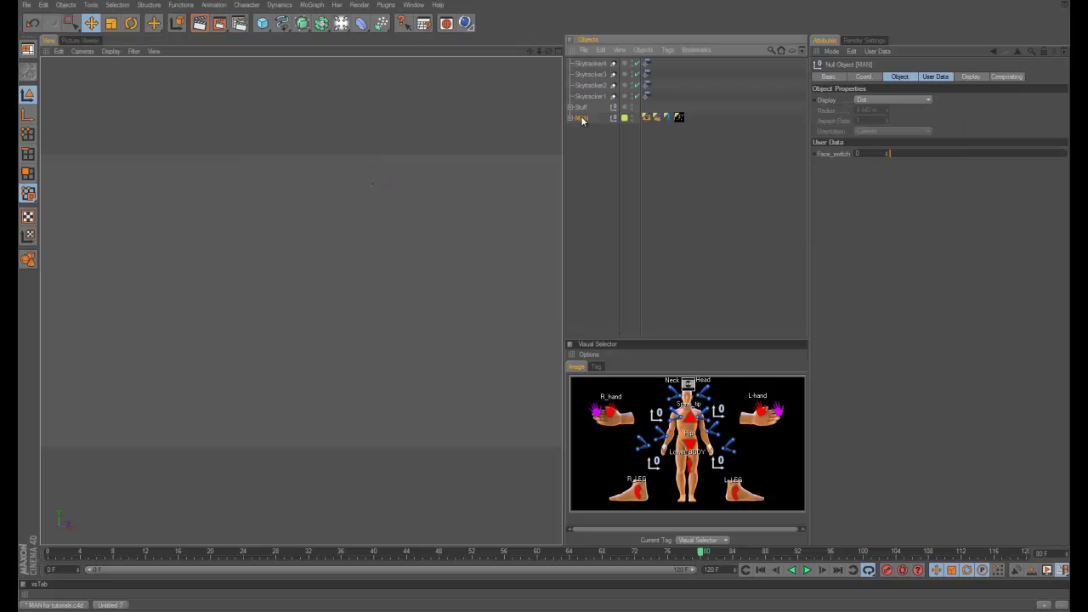
pyautogui.press('o')
pyautogui.scroll(3, 347, 219)
pyautogui.keyDown('alt'); pyautogui.moveTo(348, 219); pyautogui.dragTo(337, 269); pyautogui.keyUp('alt')
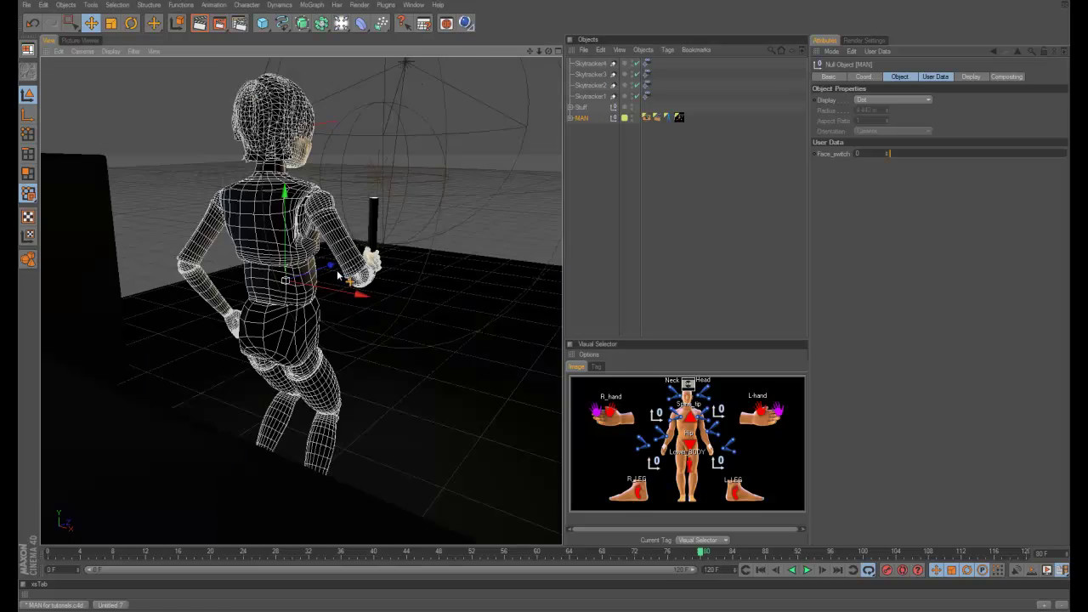
pyautogui.keyDown('alt'); pyautogui.moveTo(338, 269); pyautogui.dragTo(323, 380, button='middle'); pyautogui.keyUp('alt')
pyautogui.keyDown('alt'); pyautogui.moveTo(362, 291); pyautogui.dragTo(467, 183); pyautogui.keyUp('alt')
# - Delete the four Skytracker lights from the scene
pyautogui.click(591, 96)
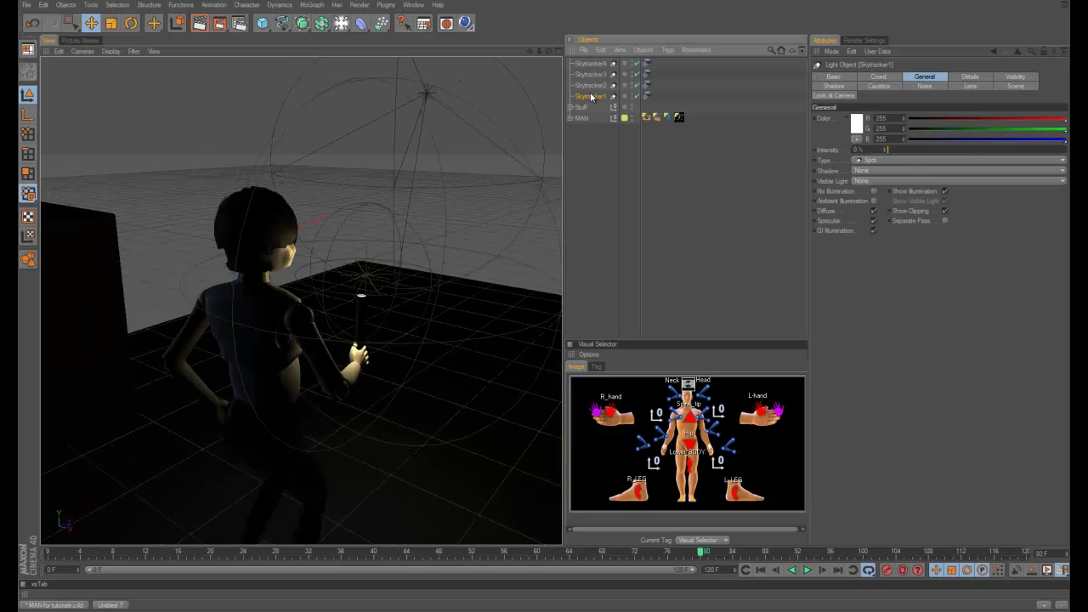
pyautogui.click(592, 75)
pyautogui.keyDown('shift'); pyautogui.click(591, 64); pyautogui.keyUp('shift')
pyautogui.press('Delete')
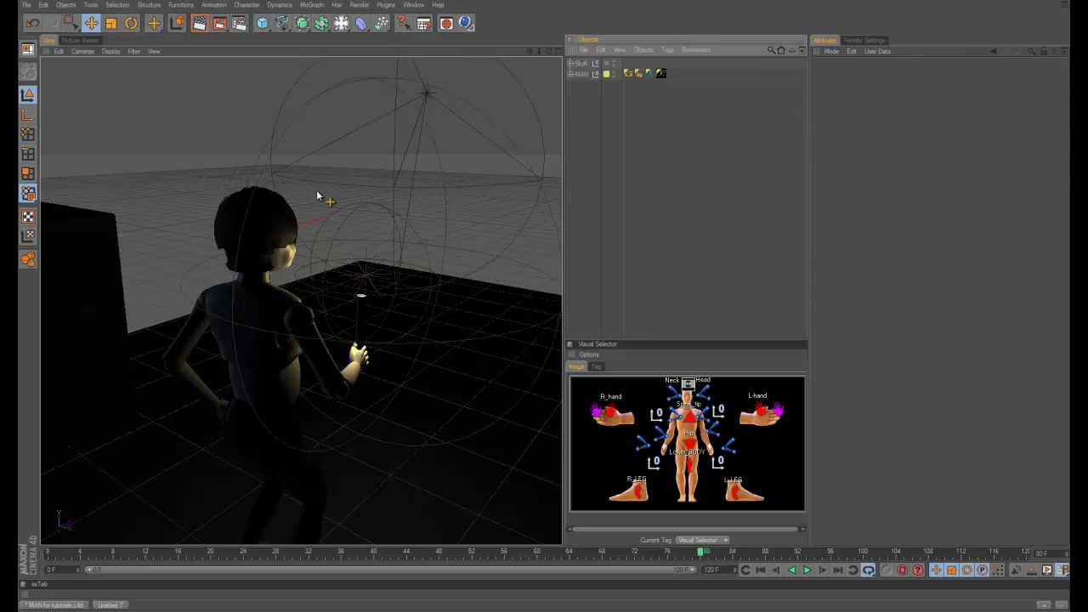
# - Load the gobo_spot preset into the scene with the character and the surrounding boxes in view
pyautogui.keyDown('alt'); pyautogui.moveTo(317, 196); pyautogui.dragTo(216, 296); pyautogui.keyUp('alt')
pyautogui.click(310, 255)
pyautogui.keyDown('alt'); pyautogui.moveTo(216, 297); pyautogui.dragTo(257, 353, button='right'); pyautogui.keyUp('alt')
pyautogui.keyDown('alt'); pyautogui.moveTo(258, 354); pyautogui.dragTo(332, 304, button='middle'); pyautogui.keyUp('alt')
pyautogui.keyDown('alt'); pyautogui.moveTo(332, 304); pyautogui.dragTo(362, 360); pyautogui.keyUp('alt')
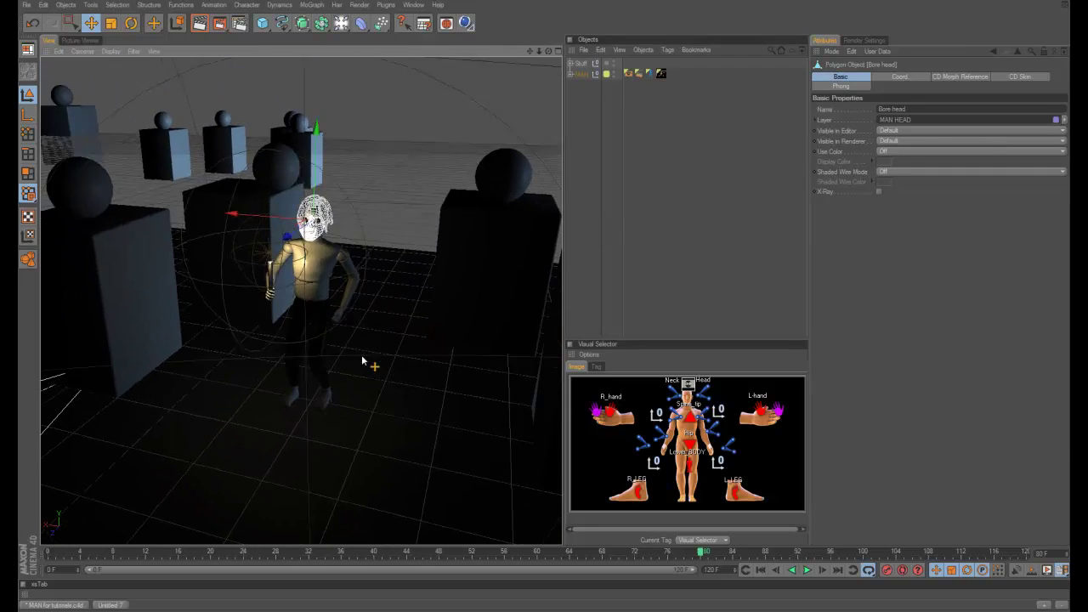
pyautogui.keyDown('alt'); pyautogui.moveTo(362, 361); pyautogui.dragTo(394, 340, button='middle'); pyautogui.keyUp('alt')
pyautogui.keyDown('alt'); pyautogui.moveTo(393, 340); pyautogui.dragTo(310, 316, button='right'); pyautogui.keyUp('alt')
pyautogui.keyDown('alt'); pyautogui.moveTo(309, 315); pyautogui.dragTo(314, 345, button='middle'); pyautogui.keyUp('alt')
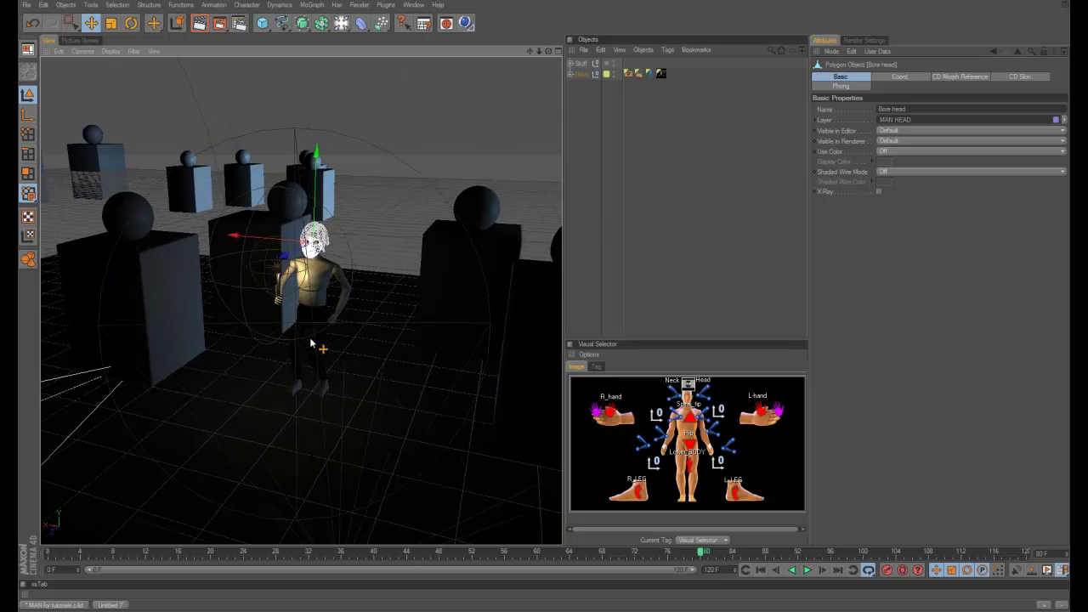
pyautogui.click(467, 23)
pyautogui.click(499, 67)
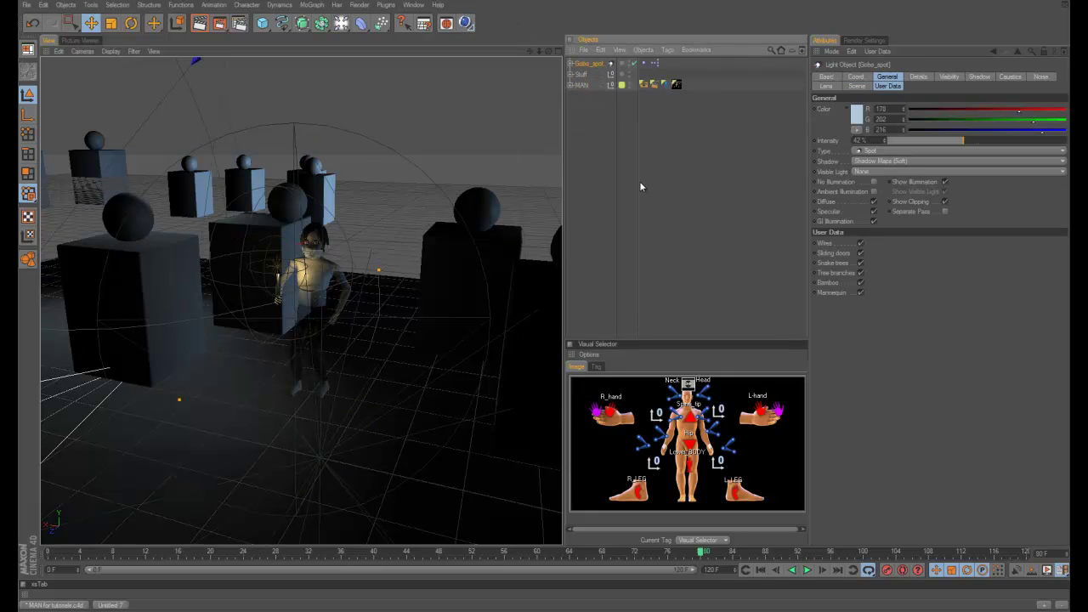
# - Render the view with the Gobo_spot's Wires option unchecked, and again with Wires checked and Sliding doors unchecked
pyautogui.press('o')
pyautogui.keyDown('alt'); pyautogui.moveTo(305, 339); pyautogui.dragTo(352, 355); pyautogui.keyUp('alt')
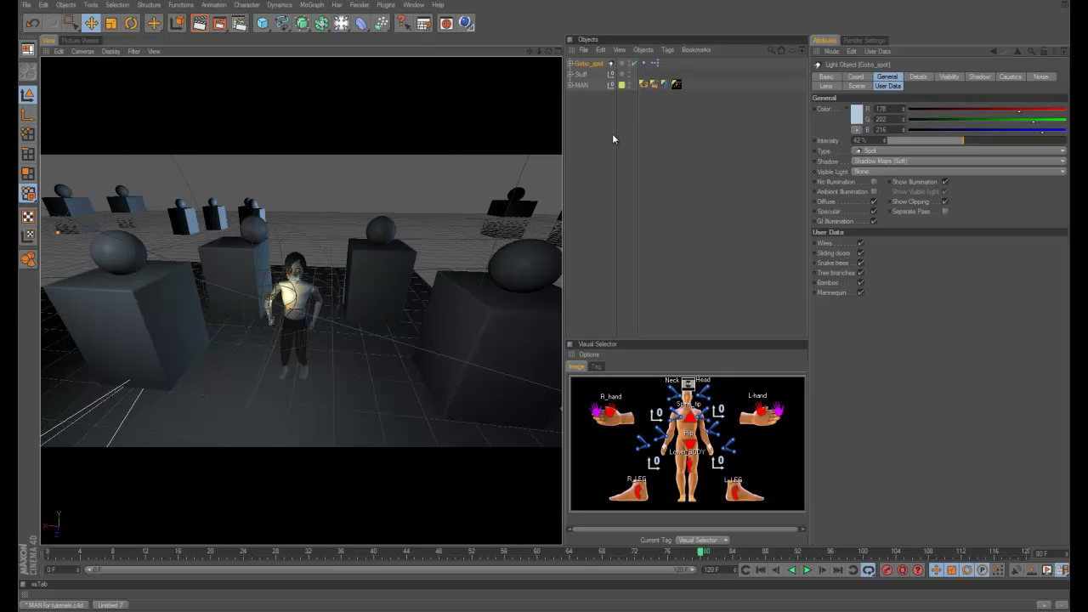
pyautogui.click(862, 244)
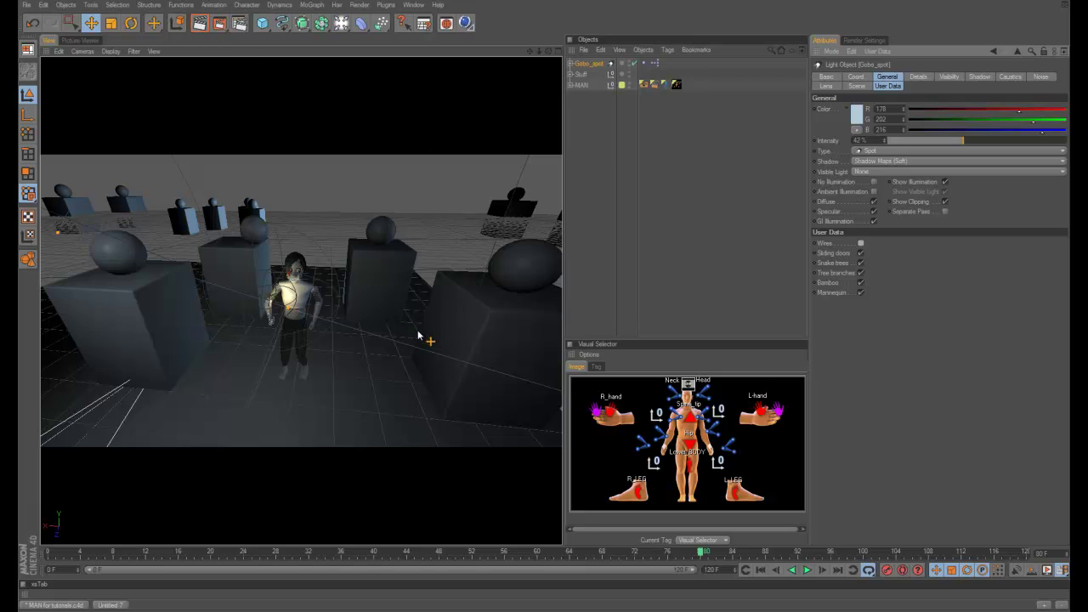
pyautogui.hotkey('ctrl', 'r')
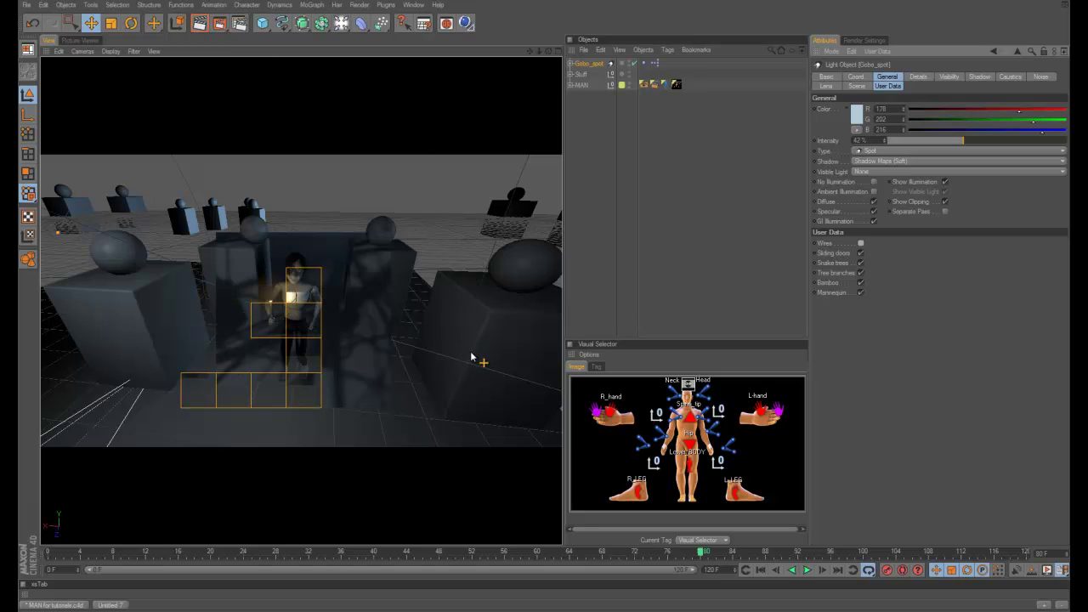
pyautogui.click(861, 244)
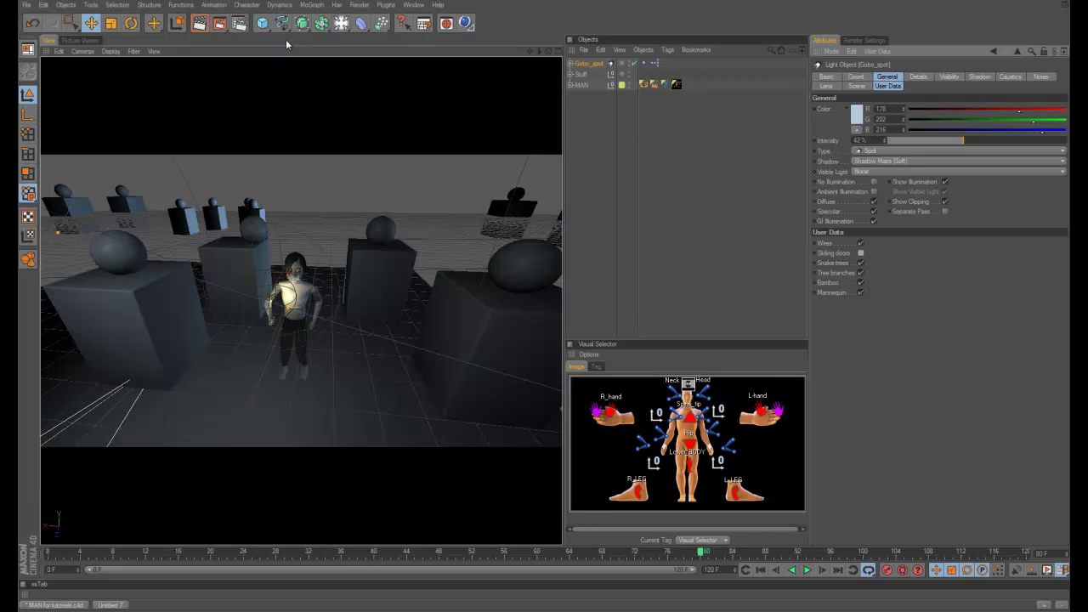
pyautogui.click(199, 23)
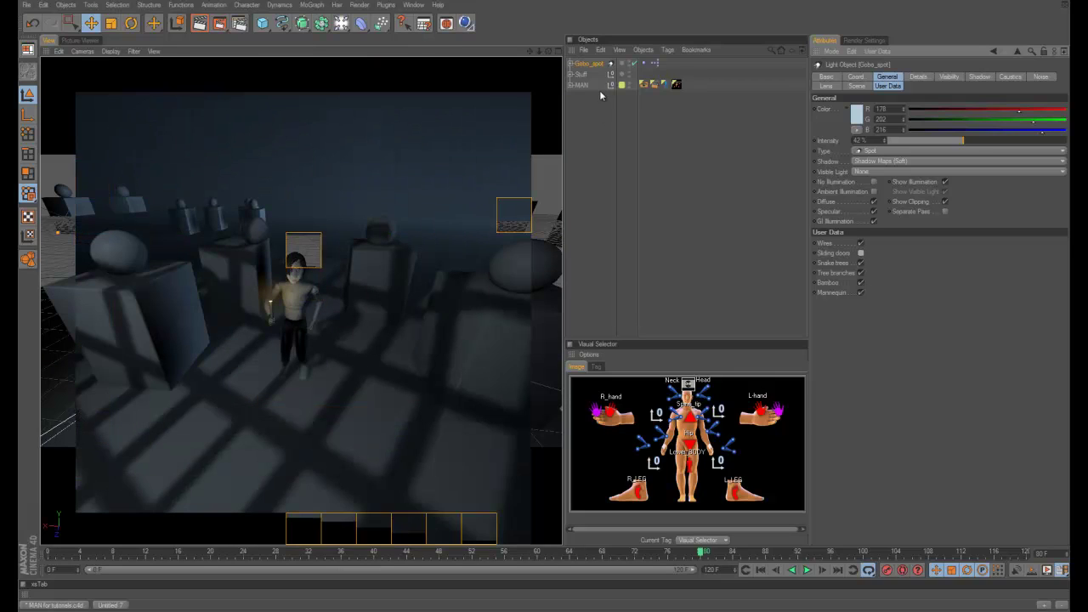
# - Expand the Gobo_spot hierarchy, select the Bamboo_gobo object and examine the gobo grid in front of the light
pyautogui.click(570, 63)
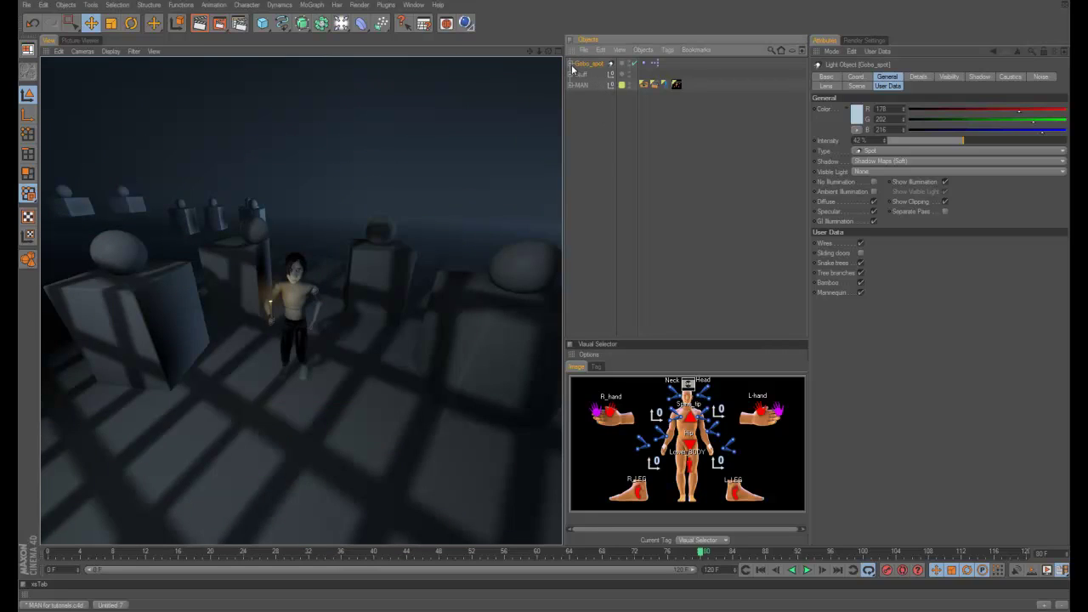
pyautogui.click(591, 85)
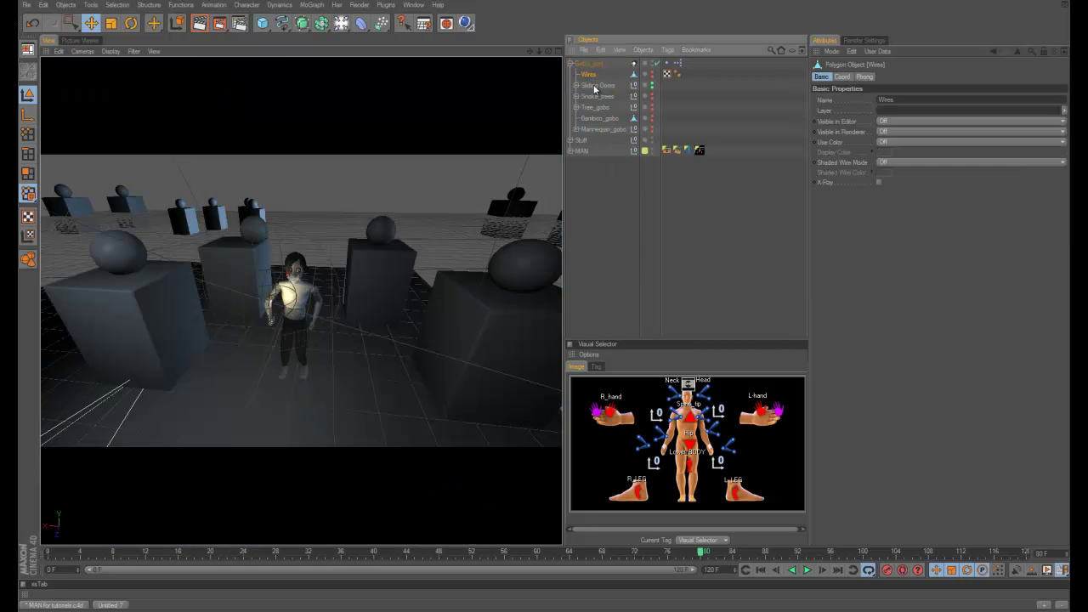
pyautogui.click(596, 119)
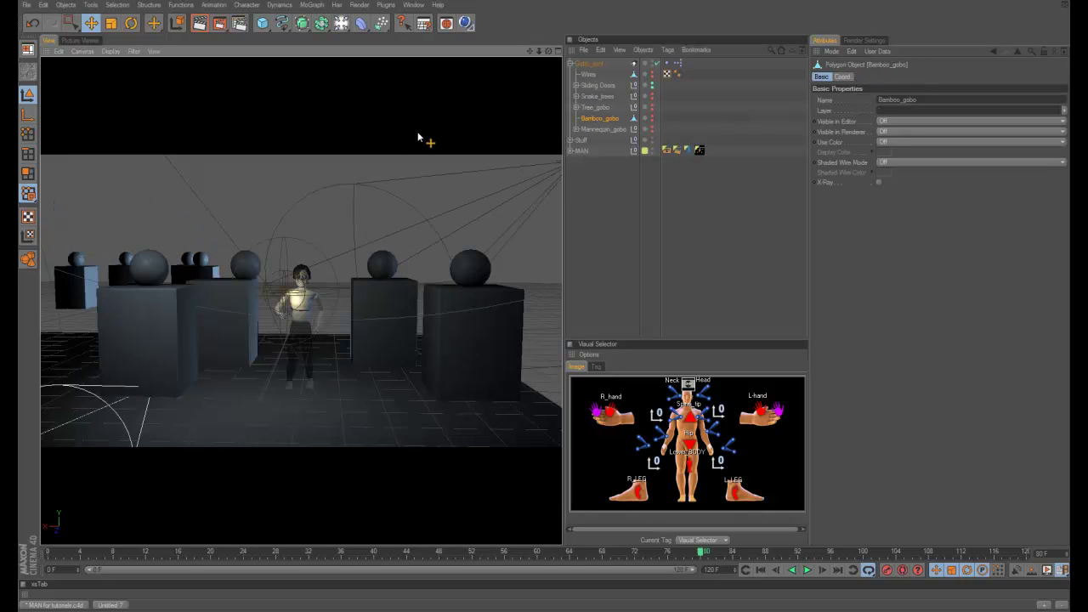
pyautogui.keyDown('alt'); pyautogui.moveTo(274, 250); pyautogui.dragTo(403, 299); pyautogui.keyUp('alt')
pyautogui.keyDown('alt'); pyautogui.moveTo(403, 300); pyautogui.dragTo(182, 340, button='right'); pyautogui.keyUp('alt')
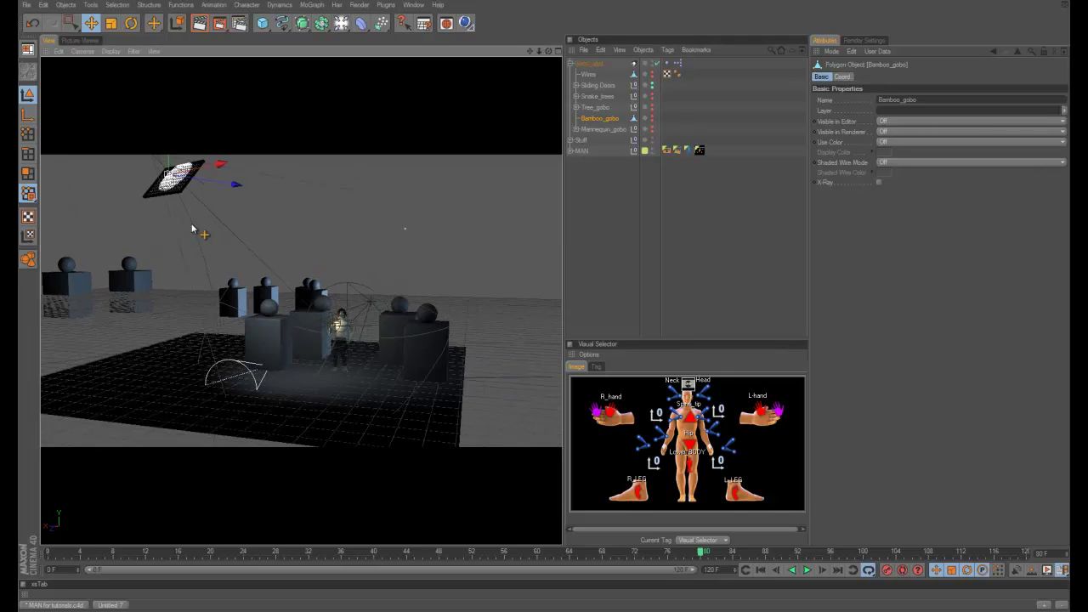
pyautogui.keyDown('alt'); pyautogui.moveTo(192, 226); pyautogui.dragTo(153, 306, button='middle'); pyautogui.keyUp('alt')
pyautogui.keyDown('alt'); pyautogui.moveTo(153, 306); pyautogui.dragTo(503, 286, button='right'); pyautogui.keyUp('alt')
pyautogui.keyDown('alt'); pyautogui.moveTo(504, 285); pyautogui.dragTo(239, 320); pyautogui.keyUp('alt')
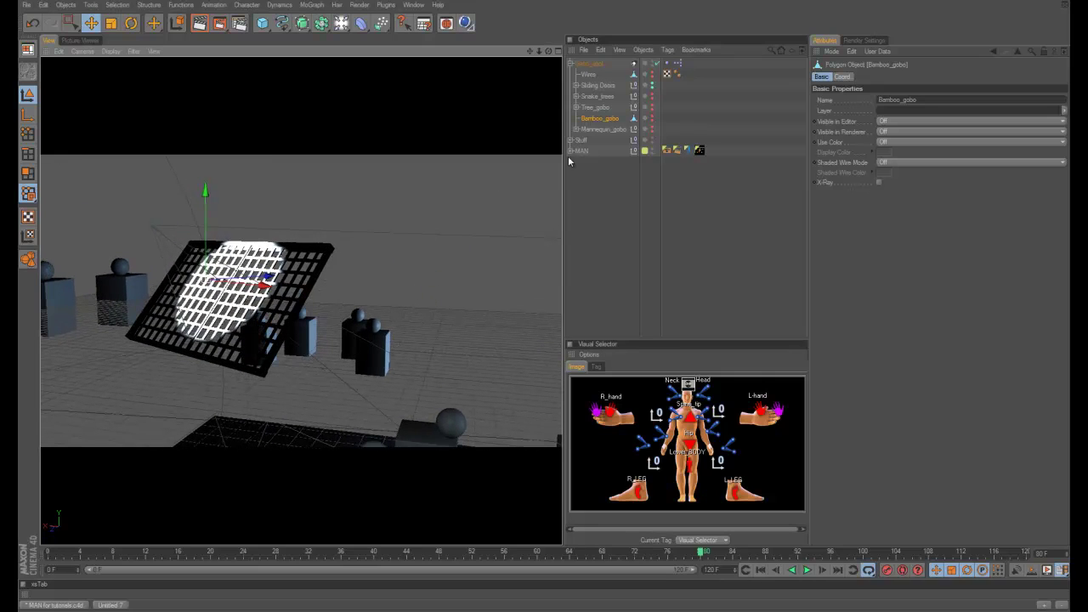
# - Set the Gobo_spot to cast the tree-branch gobo by leaving only Tree branches unchecked, and render the view
pyautogui.click(595, 65)
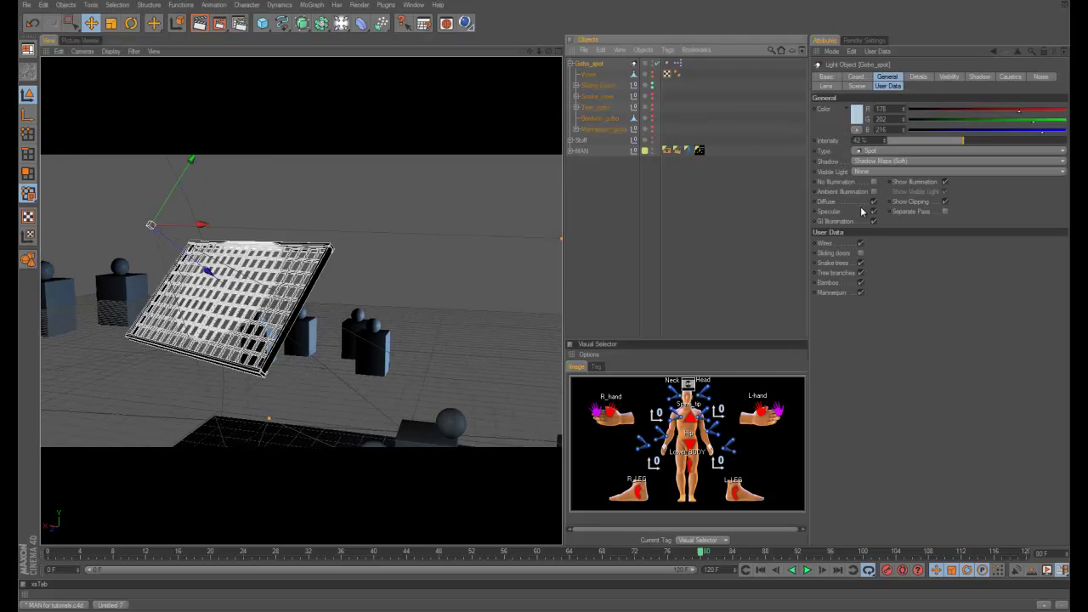
pyautogui.click(862, 264)
pyautogui.click(861, 265)
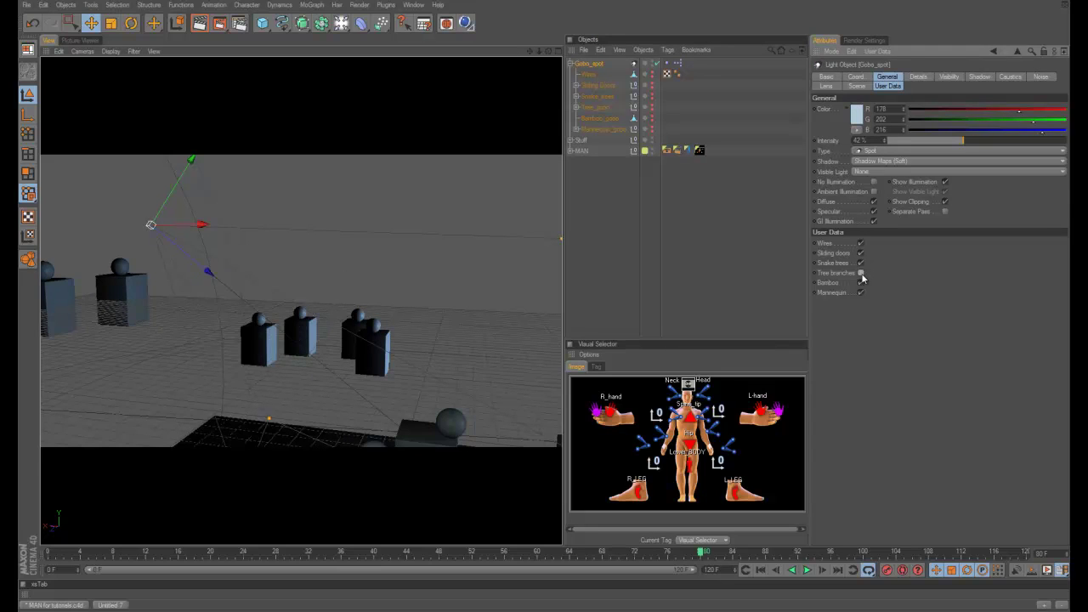
pyautogui.click(862, 273)
pyautogui.click(862, 274)
pyautogui.click(862, 274)
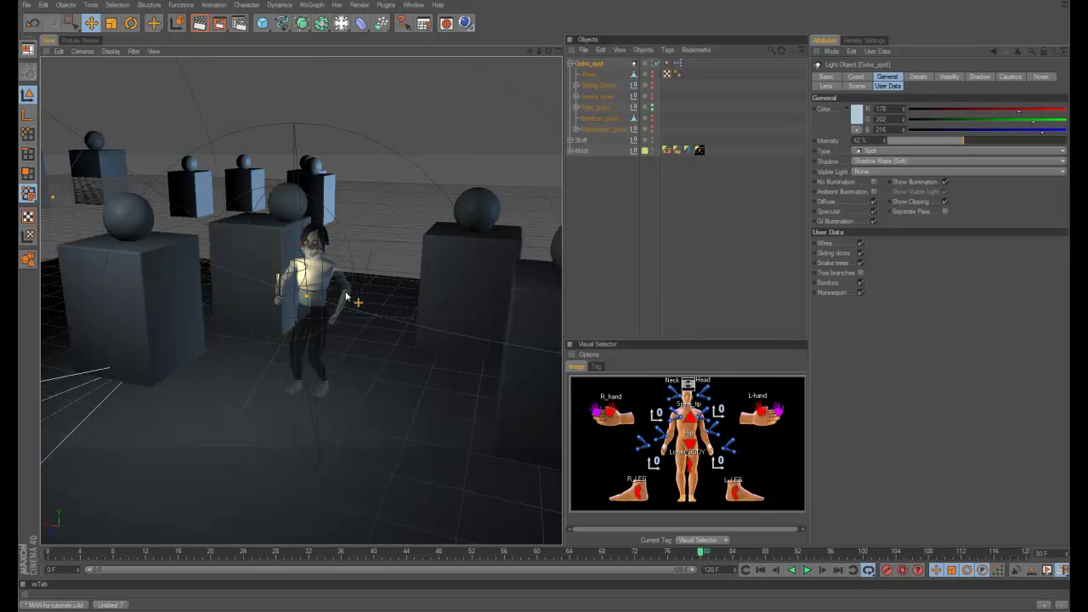
pyautogui.keyDown('alt'); pyautogui.moveTo(350, 295); pyautogui.dragTo(262, 325); pyautogui.keyUp('alt')
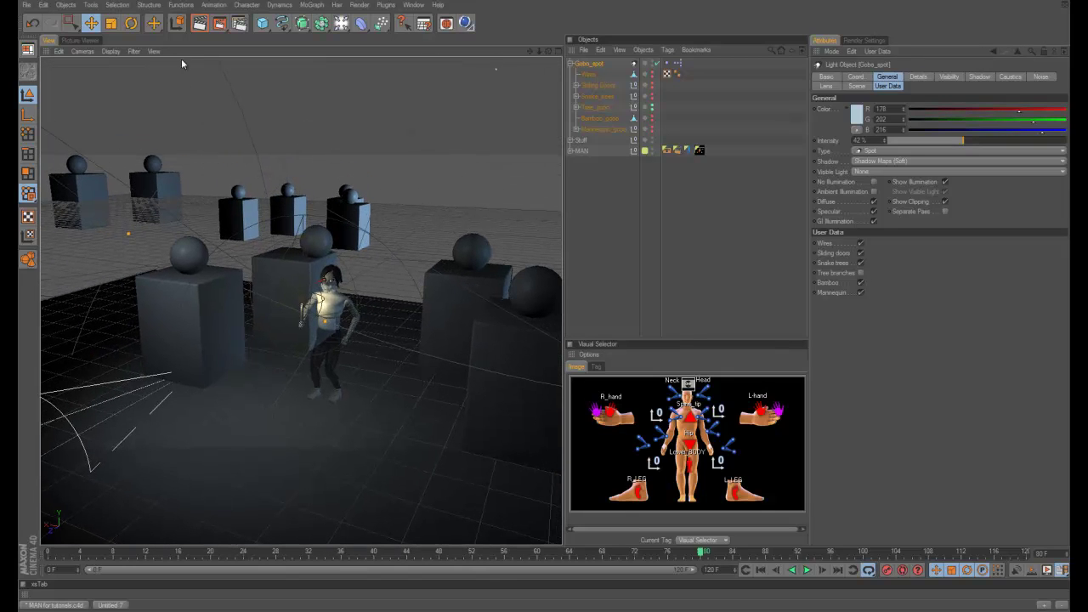
pyautogui.click(199, 23)
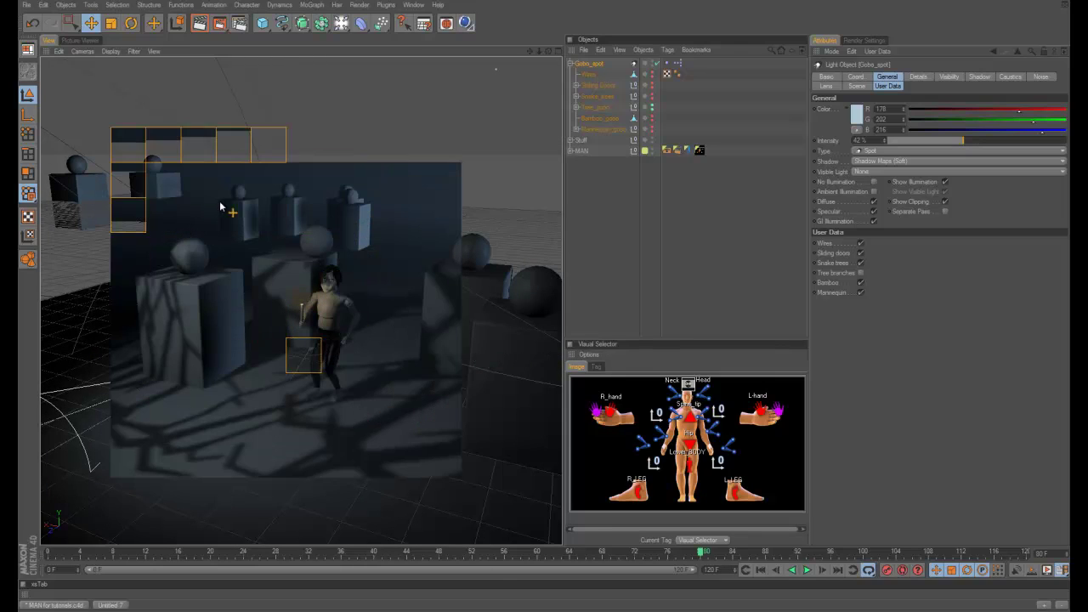
# - Show the Gobo_spot's Vibrate tag settings, play the animation briefly, and return to the first frame
pyautogui.click(596, 70)
pyautogui.click(668, 74)
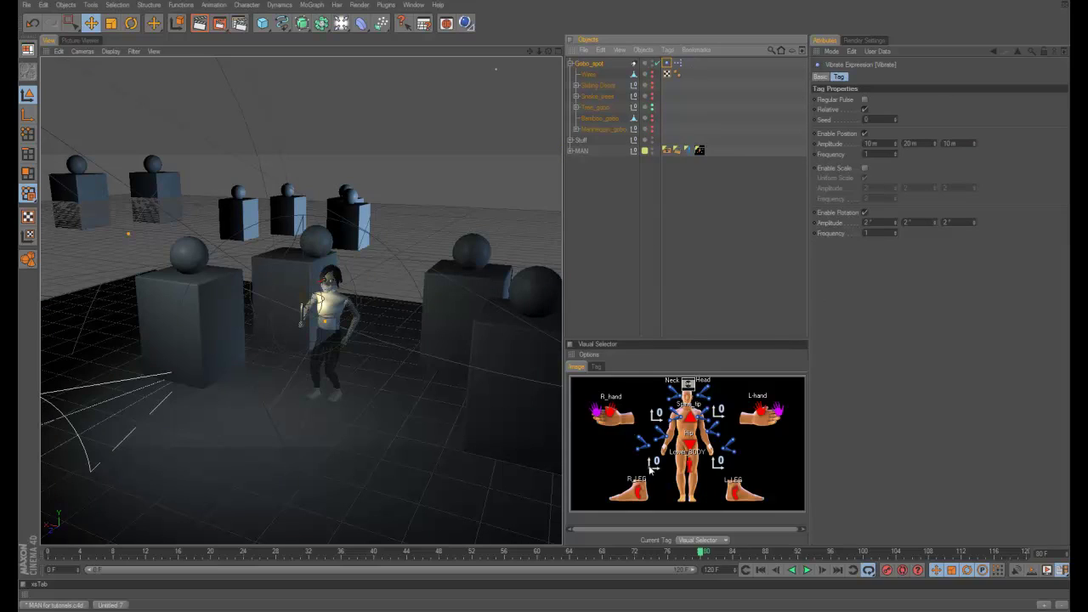
pyautogui.click(808, 569)
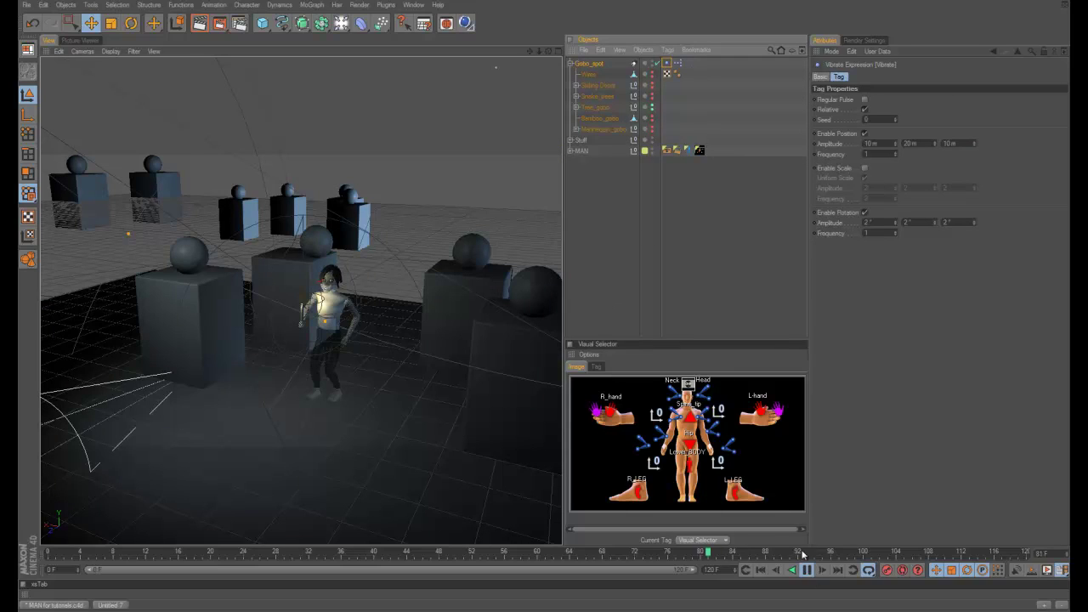
pyautogui.click(588, 64)
pyautogui.press('F7')
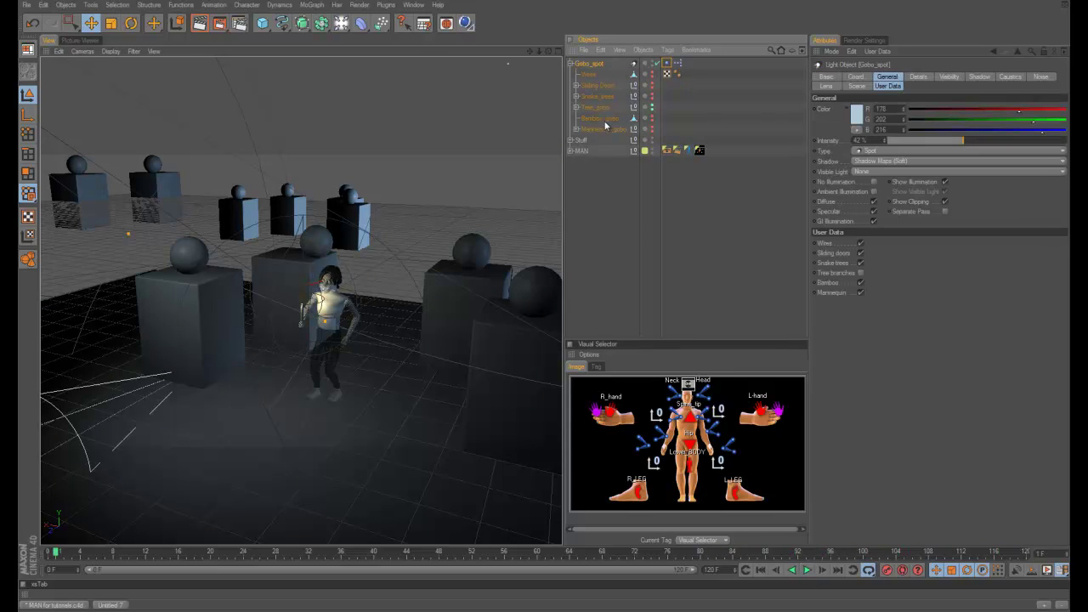
pyautogui.click(760, 571)
pyautogui.click(654, 167)
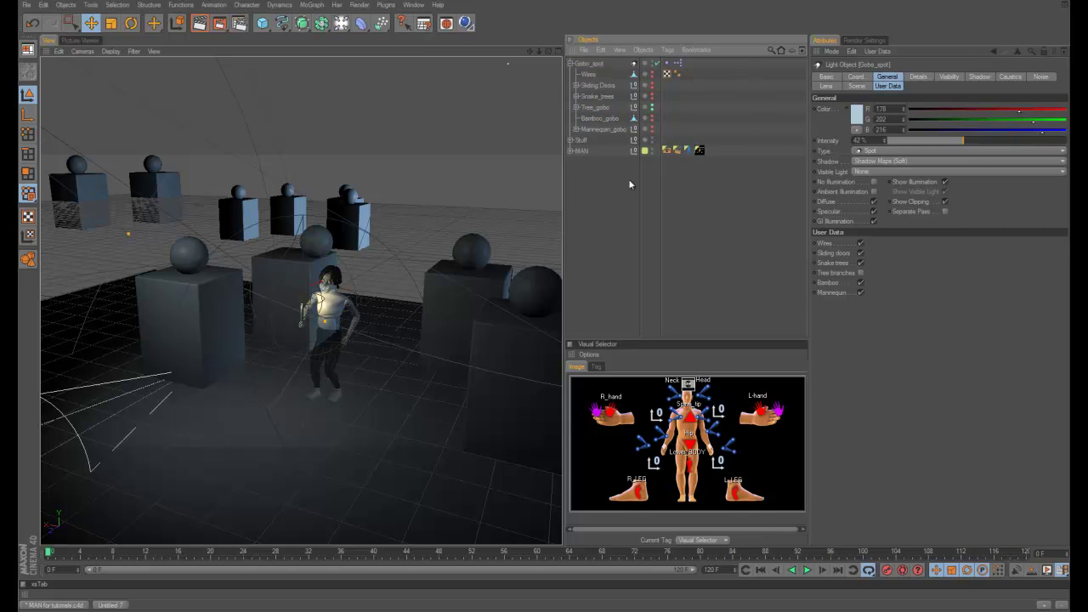
# - Delete the Gobo_spot light and load the COLD SPOT preset into the scene
pyautogui.click(570, 64)
pyautogui.click(590, 66)
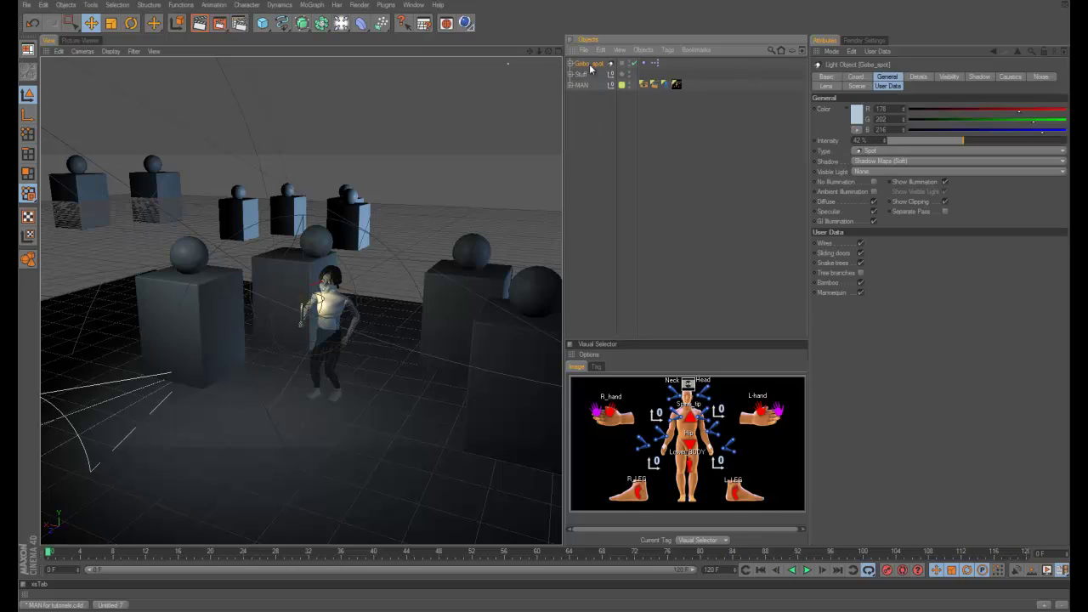
pyautogui.press('Delete')
pyautogui.click(466, 23)
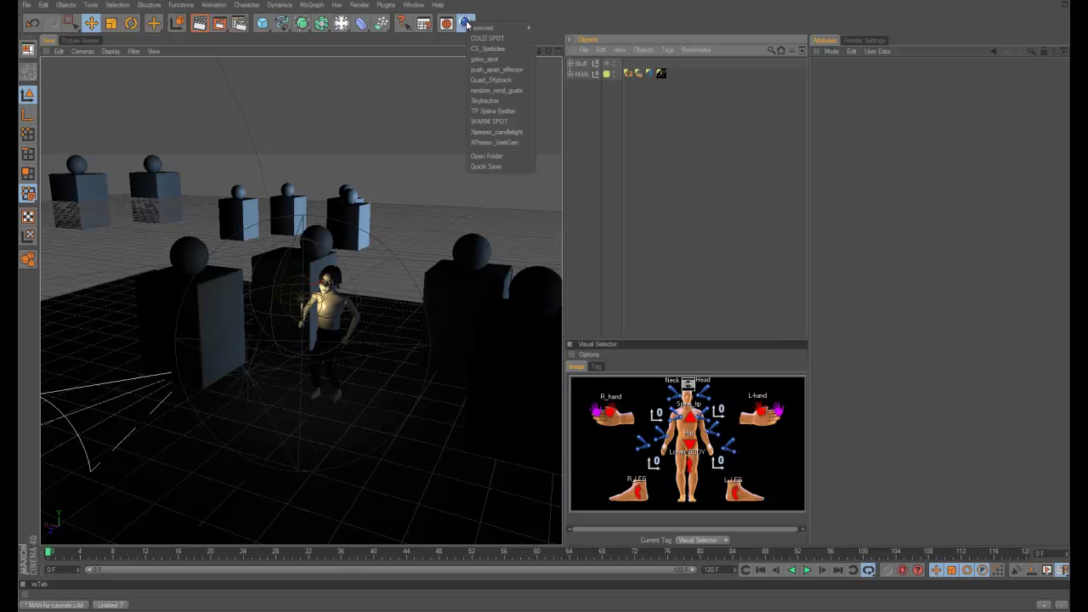
pyautogui.click(487, 38)
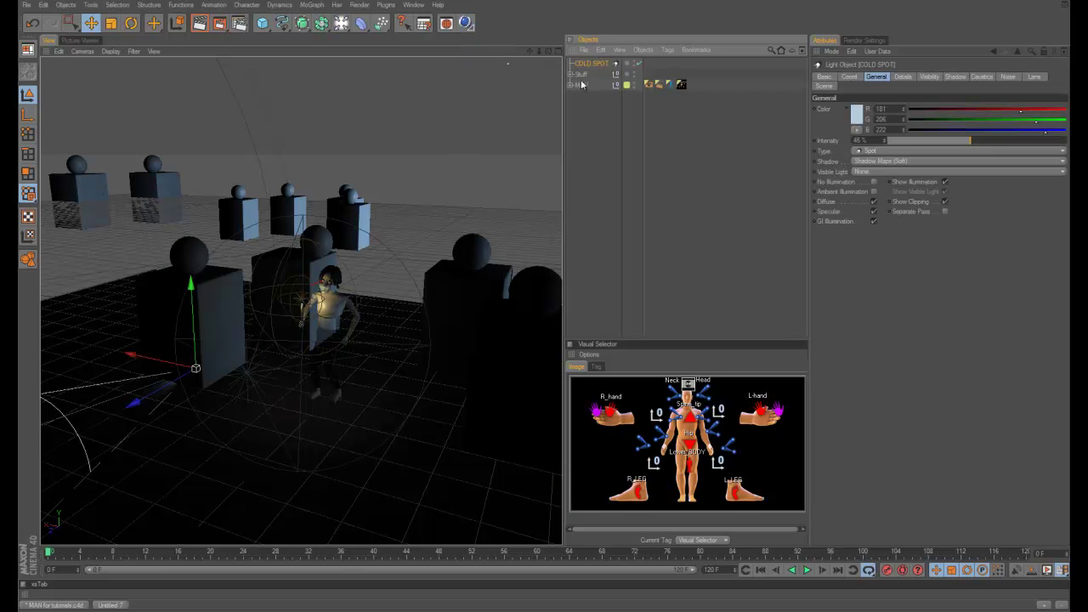
# - Look through the COLD SPOT light to reposition it towards the scene, and step back through the previous views
pyautogui.hotkey('shift', 'c')
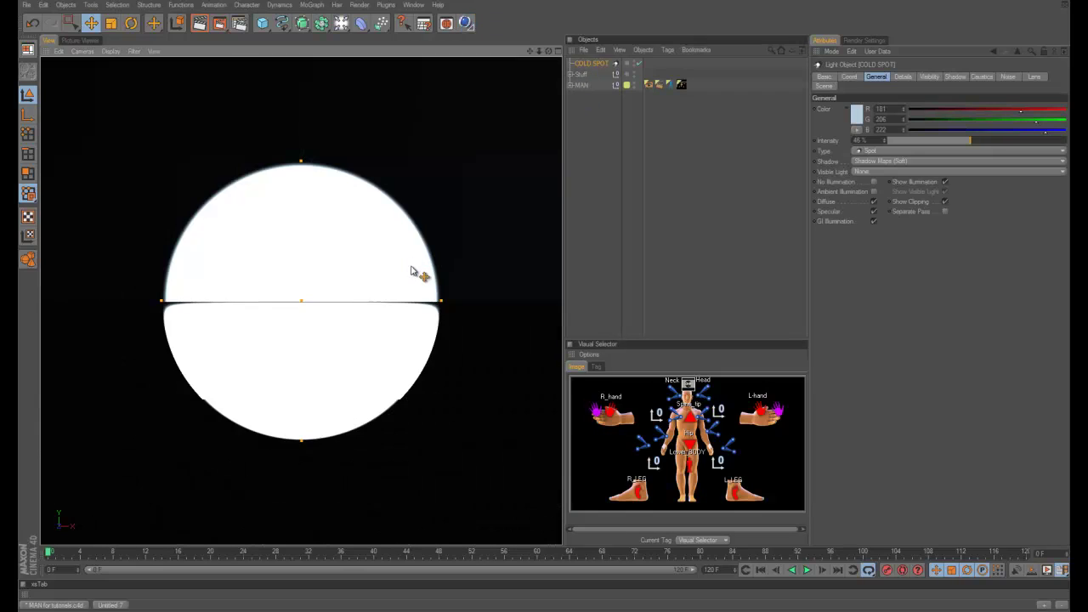
pyautogui.keyDown('alt'); pyautogui.moveTo(278, 299); pyautogui.dragTo(525, 315); pyautogui.keyUp('alt')
pyautogui.hotkey('ctrl', 'shift', 'z')
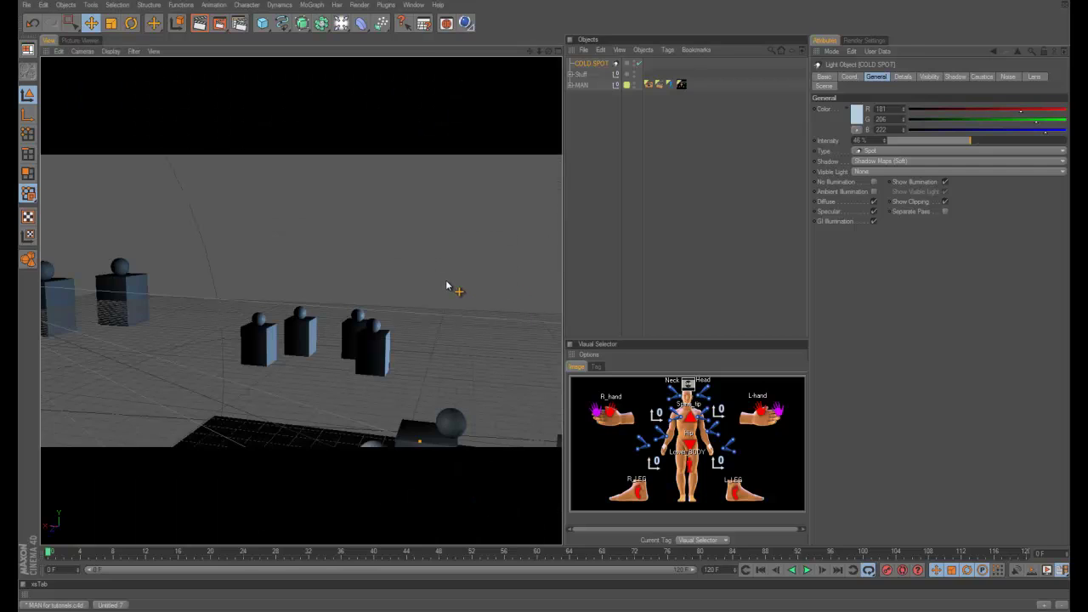
pyautogui.hotkey('ctrl', 'shift', 'z')
pyautogui.hotkey('ctrl', 'shift', 'z')
pyautogui.hotkey('ctrl', 'shift', 'z')
pyautogui.hotkey('ctrl', 'shift', 'z')
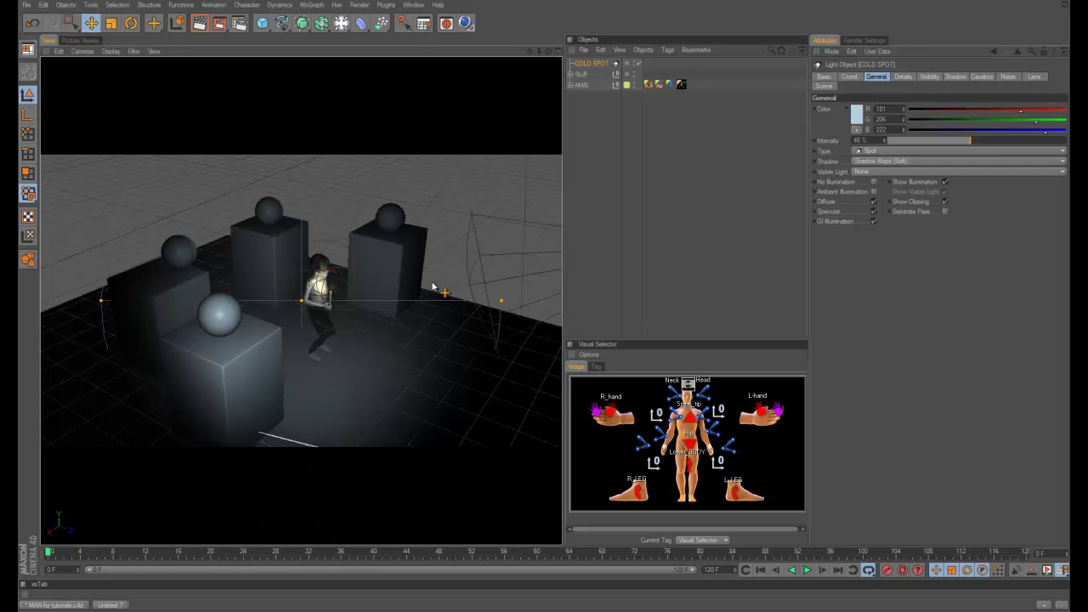
# - Delete the COLD SPOT light from the scene and frame the character from the front between the pillars
pyautogui.click(601, 64)
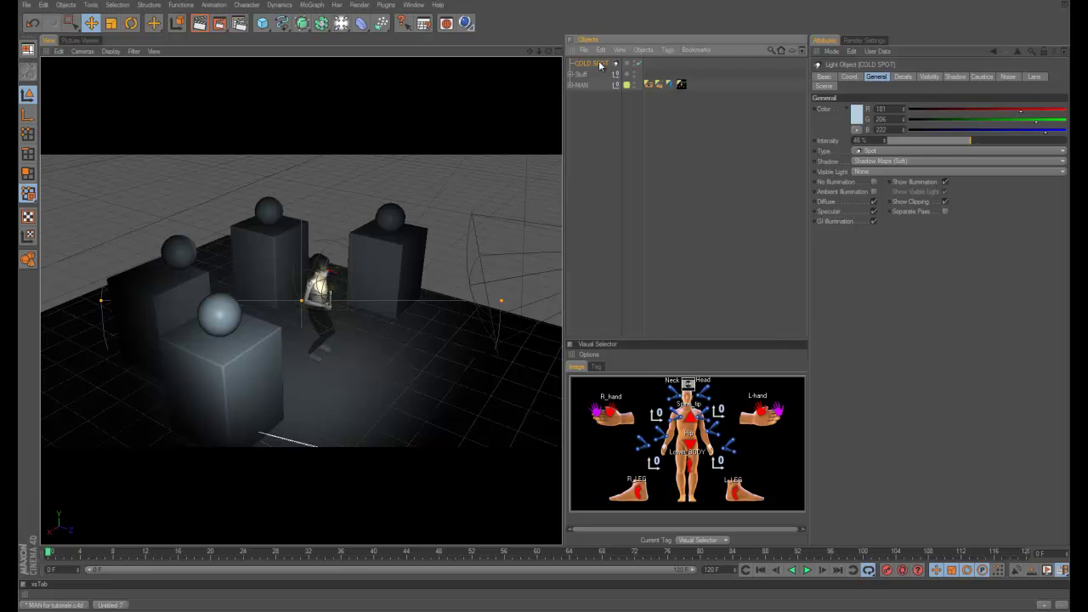
pyautogui.press('Delete')
pyautogui.keyDown('alt'); pyautogui.moveTo(316, 294); pyautogui.dragTo(433, 210); pyautogui.keyUp('alt')
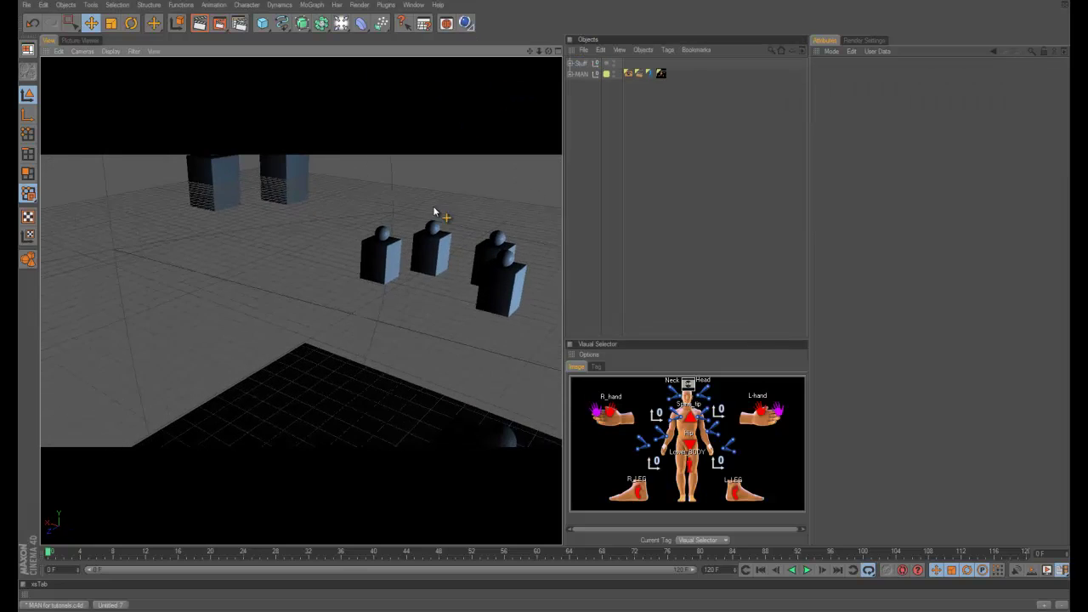
pyautogui.keyDown('alt'); pyautogui.moveTo(434, 209); pyautogui.dragTo(177, 292, button='right'); pyautogui.keyUp('alt')
pyautogui.keyDown('alt'); pyautogui.moveTo(177, 292); pyautogui.dragTo(279, 227, button='middle'); pyautogui.keyUp('alt')
pyautogui.moveTo(279, 228)
pyautogui.keyDown('alt'); pyautogui.mouseDown()
pyautogui.moveTo(299, 229)
pyautogui.moveTo(281, 230)
pyautogui.mouseUp(); pyautogui.keyUp('alt')
pyautogui.keyDown('alt'); pyautogui.moveTo(281, 230); pyautogui.dragTo(262, 298, button='middle'); pyautogui.keyUp('alt')
pyautogui.keyDown('alt'); pyautogui.moveTo(263, 299); pyautogui.dragTo(286, 304, button='right'); pyautogui.keyUp('alt')
pyautogui.keyDown('alt'); pyautogui.moveTo(287, 303); pyautogui.dragTo(382, 246); pyautogui.keyUp('alt')
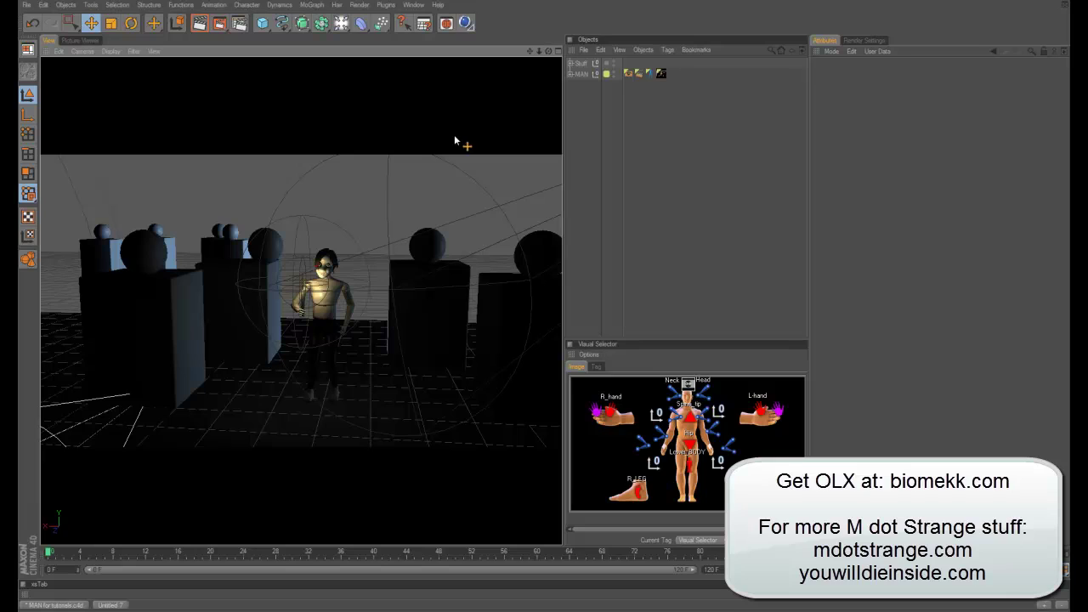
pyautogui.click(466, 26)
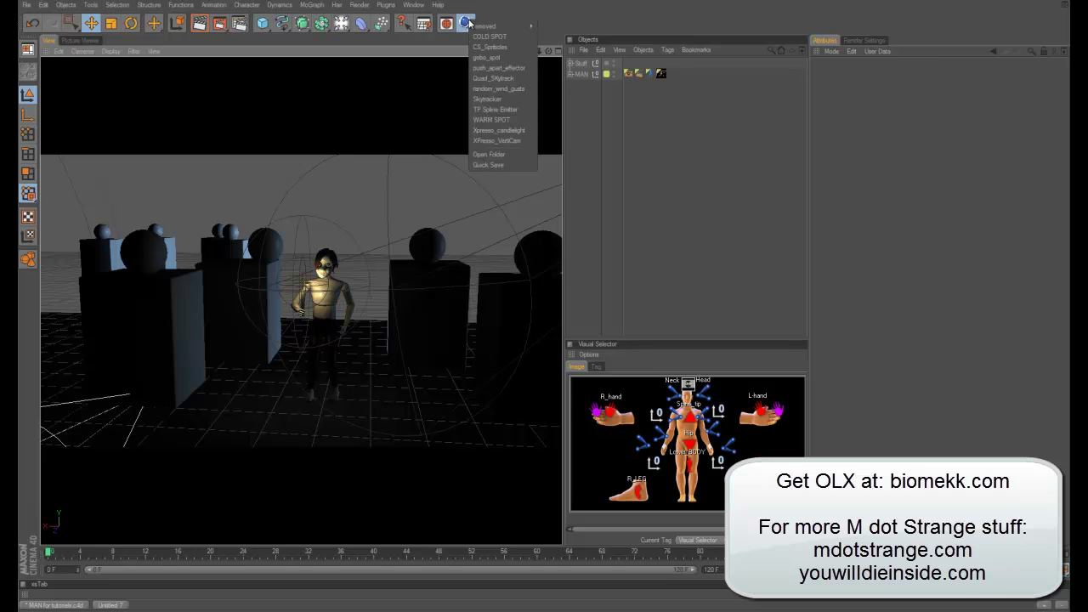
pyautogui.click(601, 159)
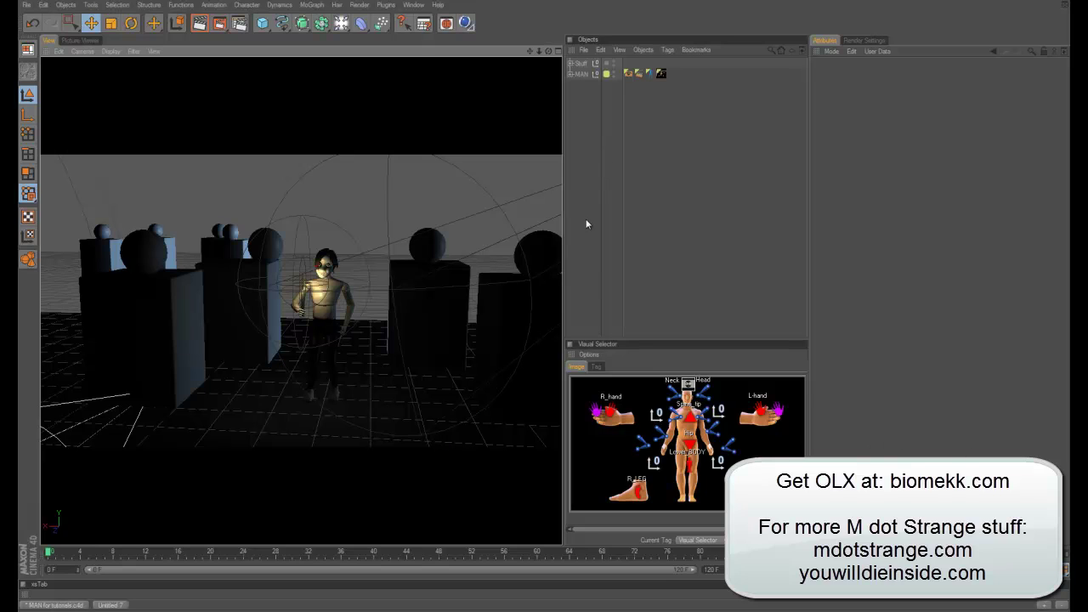
pyautogui.keyDown('alt'); pyautogui.moveTo(496, 250); pyautogui.dragTo(421, 202); pyautogui.keyUp('alt')
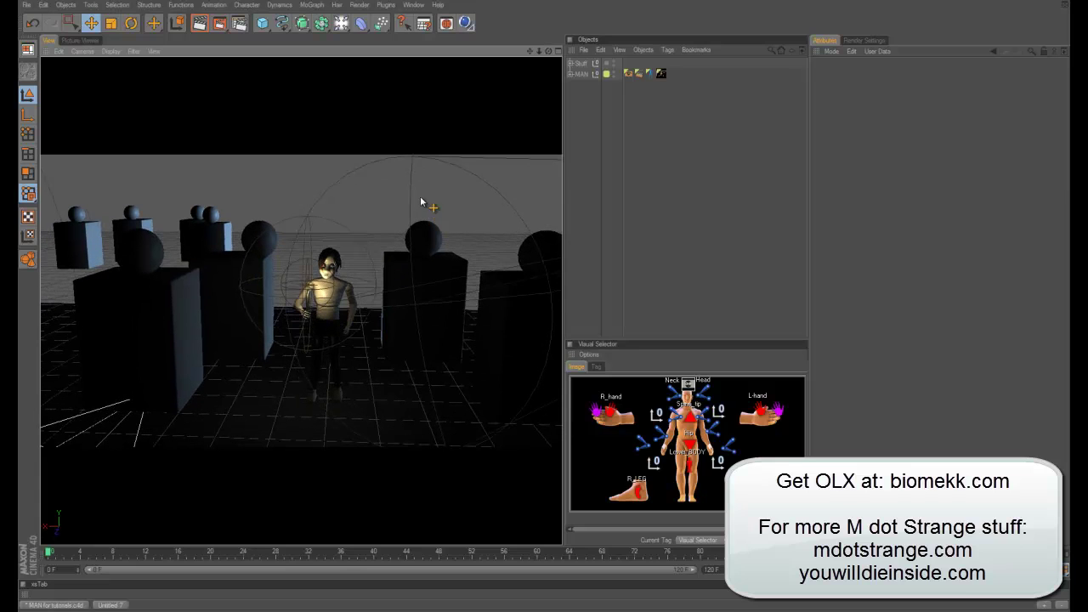
pyautogui.click(466, 24)
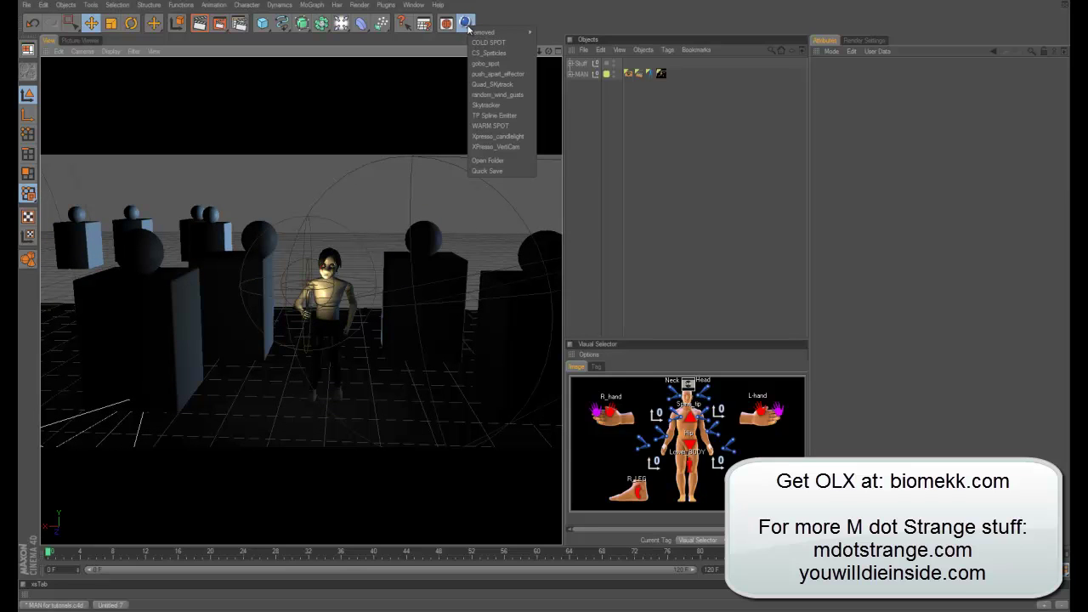
pyautogui.click(495, 18)
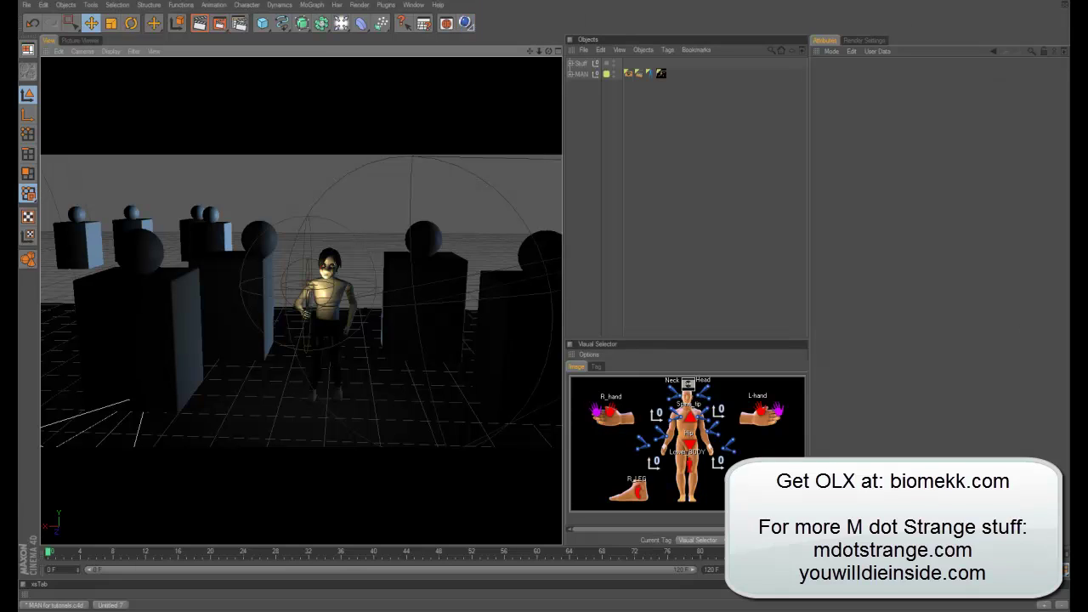